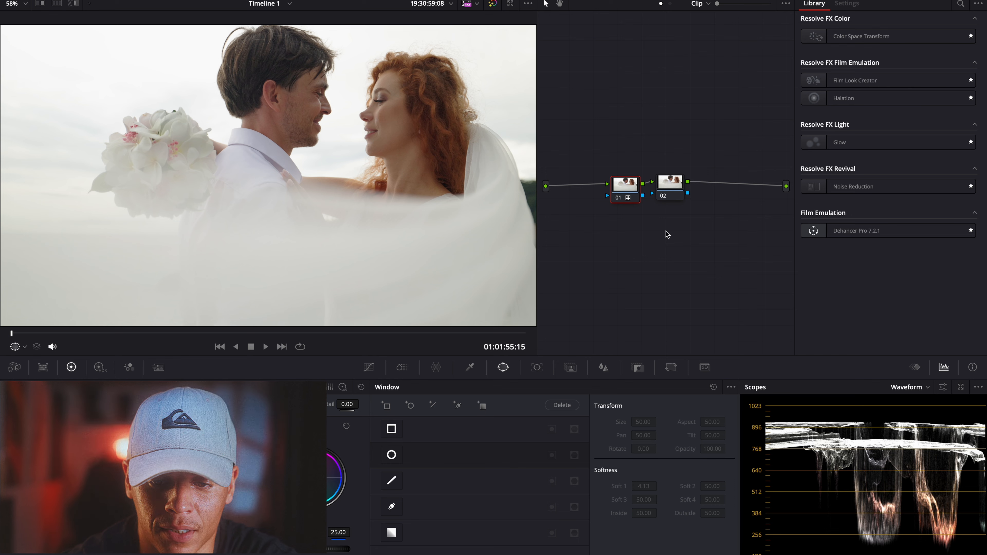
# - Apply the Dehancer Pro 7.2.1 effect to node 02 and disable all of its tools
pyautogui.click(673, 184)
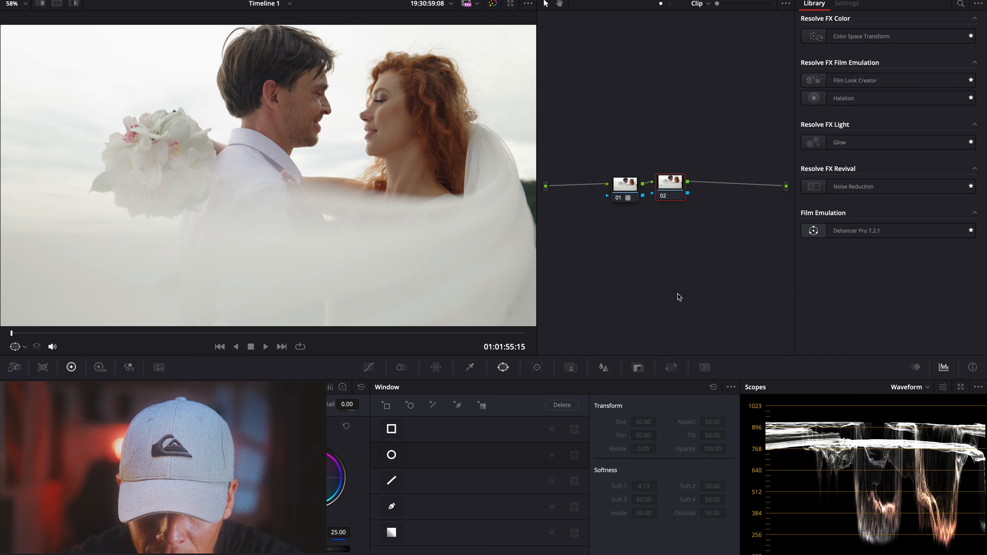
pyautogui.moveTo(861, 232); pyautogui.dragTo(674, 188)
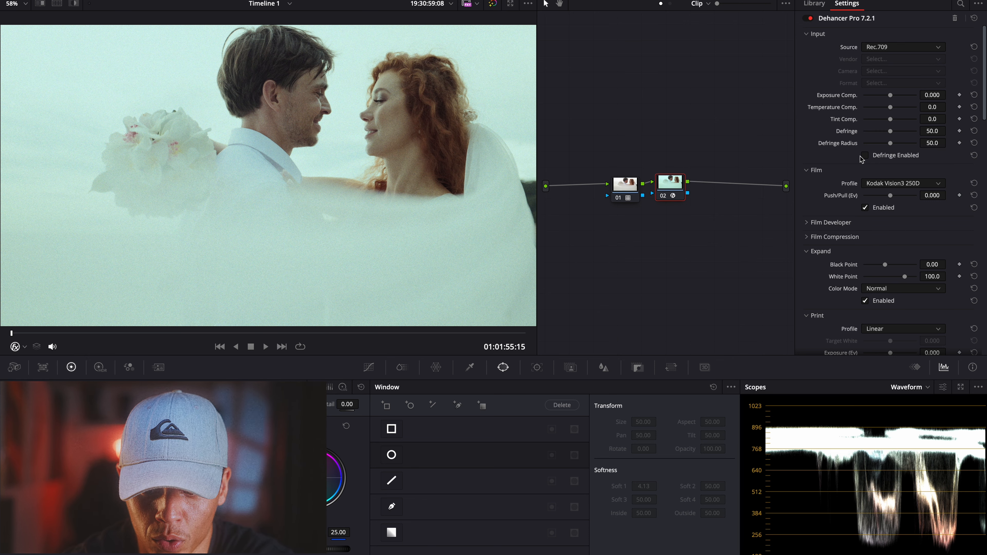
pyautogui.scroll(-15, 860, 156)
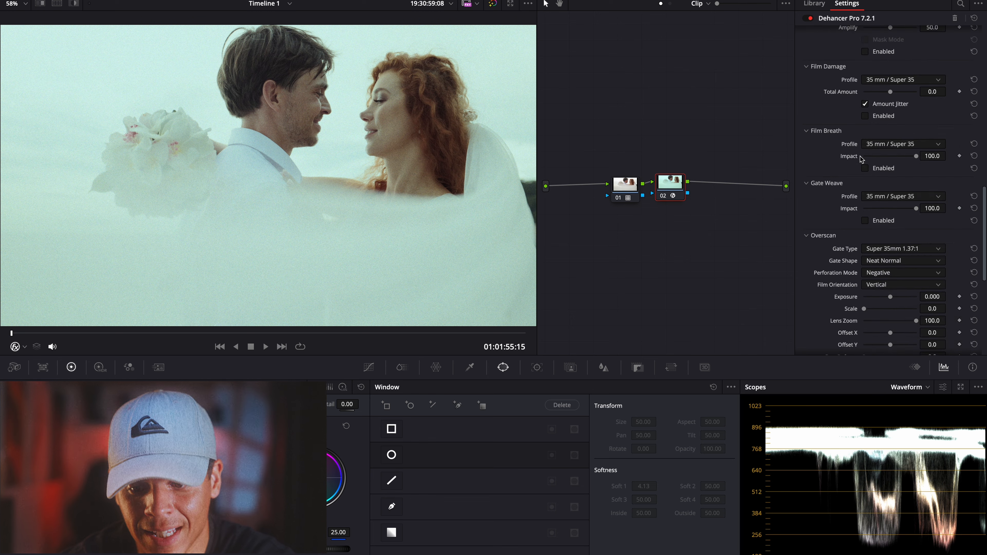
pyautogui.click(870, 345)
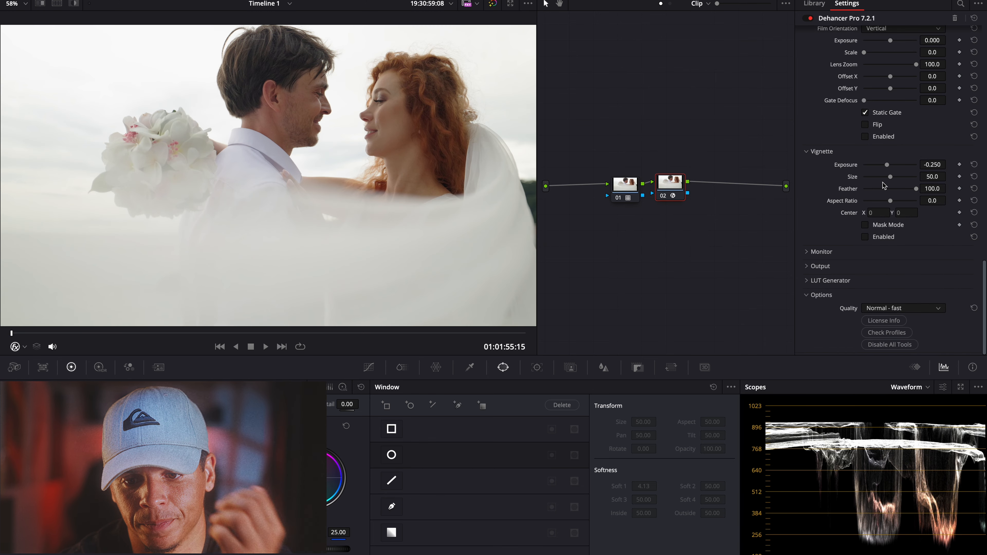
# - Set the Total Impact in Dehancer's Output section to 40
pyautogui.scroll(15, 883, 183)
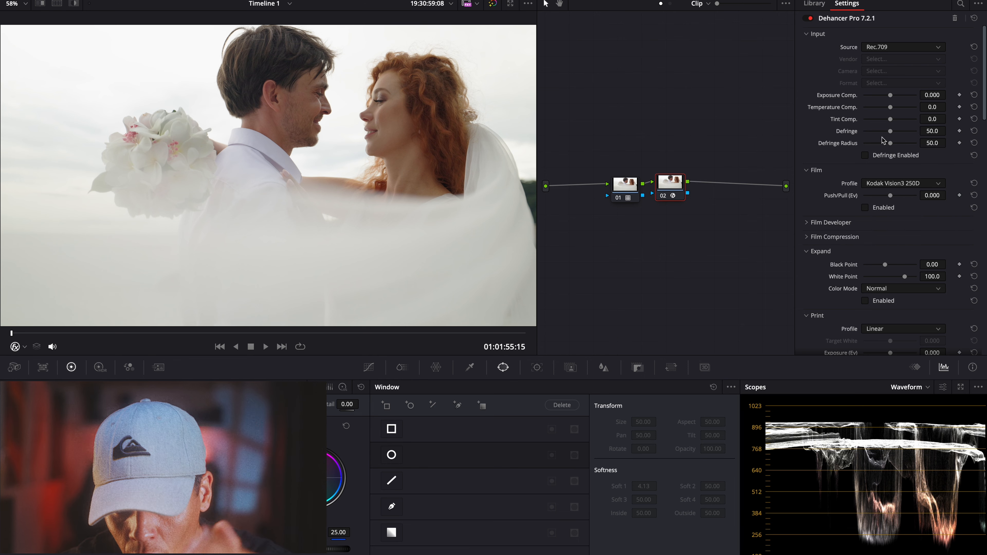
pyautogui.scroll(-10, 883, 137)
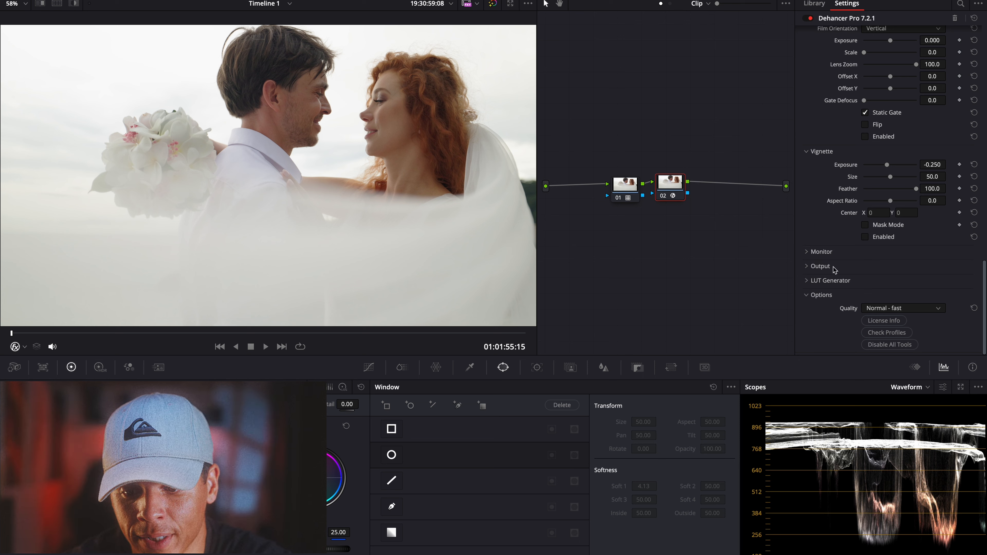
pyautogui.click(868, 269)
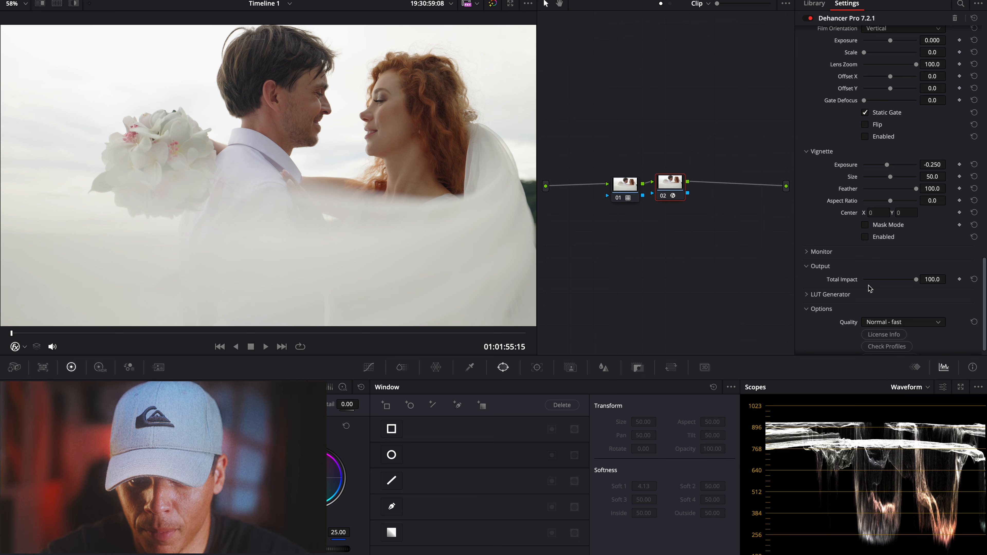
pyautogui.click(930, 279)
pyautogui.write('40')
pyautogui.press('Return')
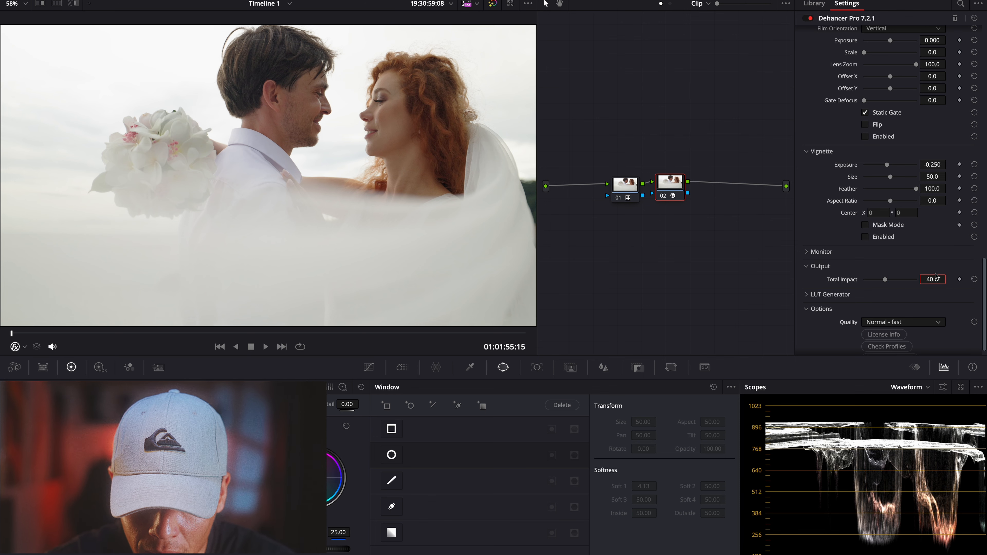
# - Raise Dehancer's input exposure compensation to about 1.128
pyautogui.scroll(10, 934, 245)
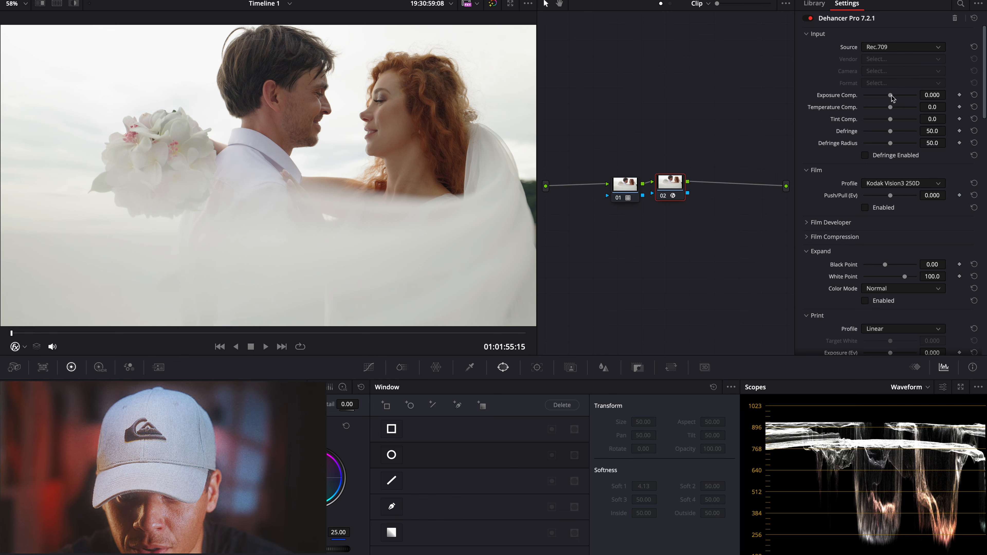
pyautogui.moveTo(893, 98); pyautogui.dragTo(901, 99)
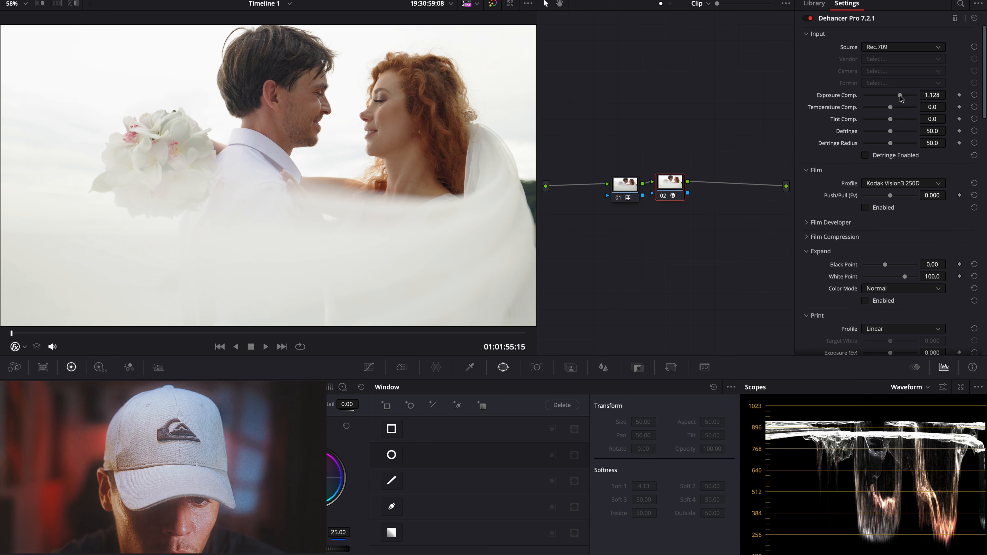
# - Try shifting the temperature and tint compensation, resetting each to 0.0
pyautogui.moveTo(891, 109); pyautogui.dragTo(889, 111)
pyautogui.click(974, 107)
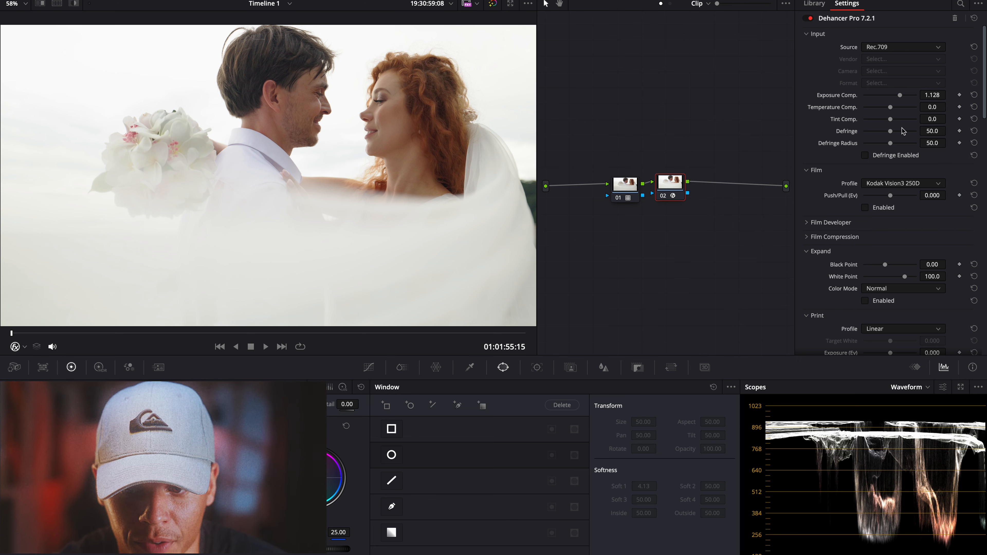
pyautogui.moveTo(932, 119)
pyautogui.mouseDown()
pyautogui.moveTo(910, 119)
pyautogui.moveTo(948, 119)
pyautogui.mouseUp()
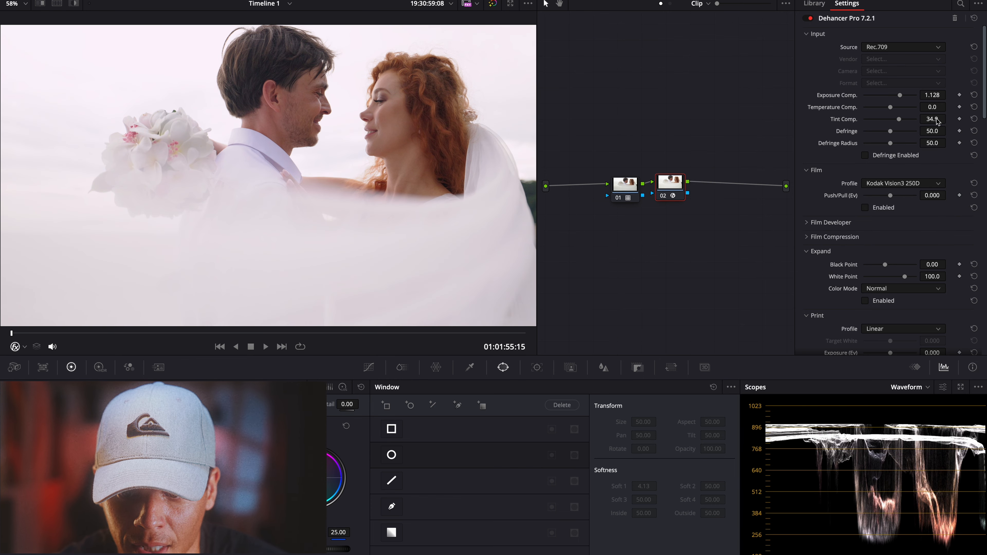
pyautogui.click(974, 118)
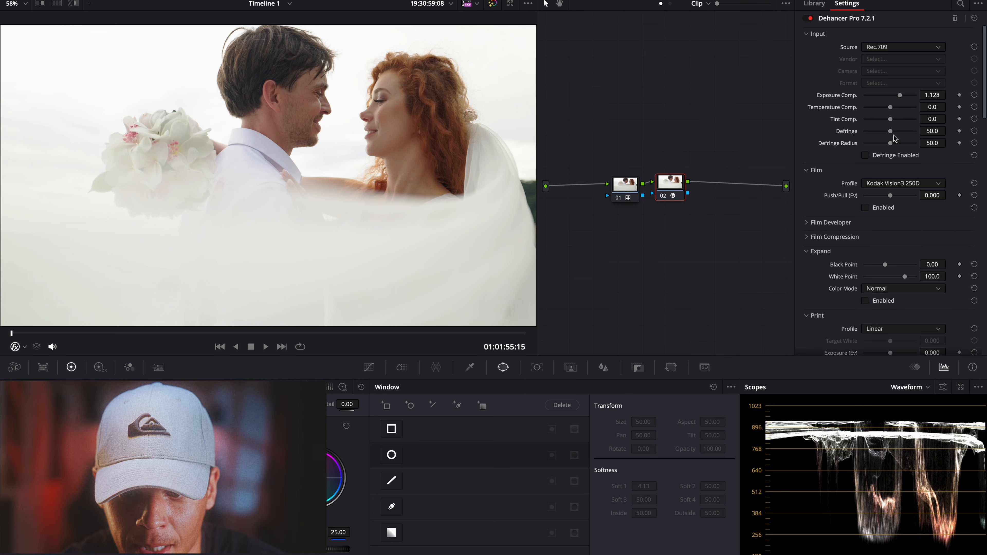
# - Choose the Kodak Ektachrome E100 (2017) film profile and enable the Film tool, comparing the image with and without it
pyautogui.scroll(-1, 861, 164)
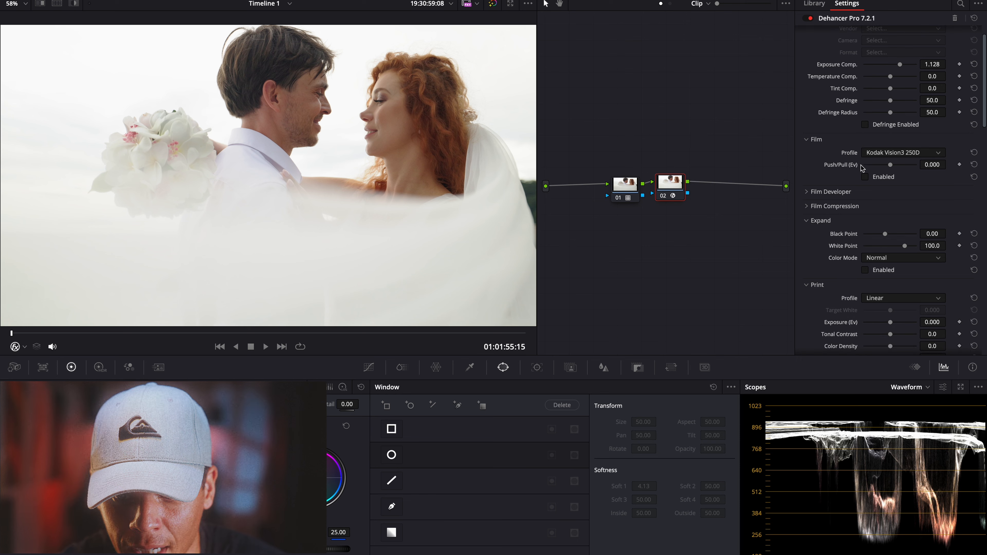
pyautogui.click(869, 152)
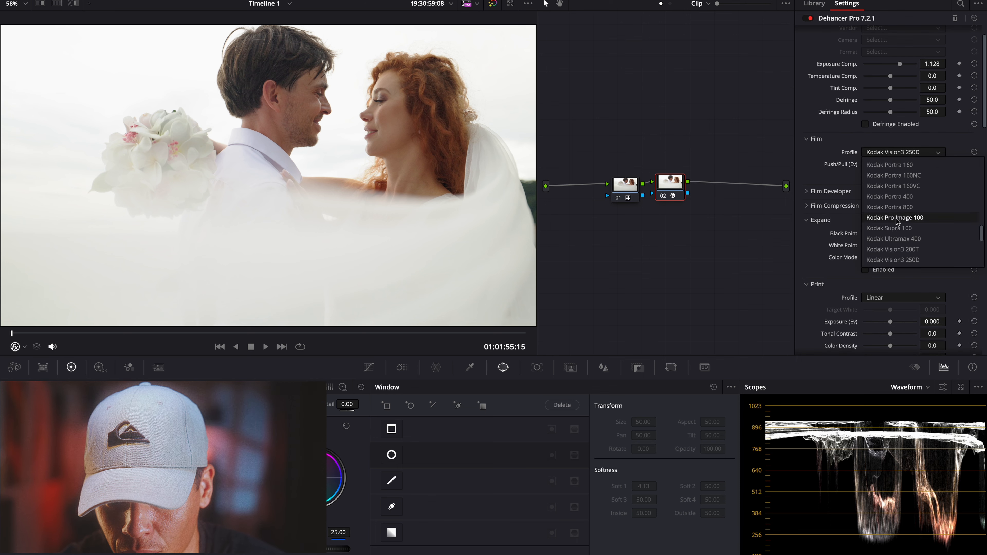
pyautogui.scroll(5, 896, 222)
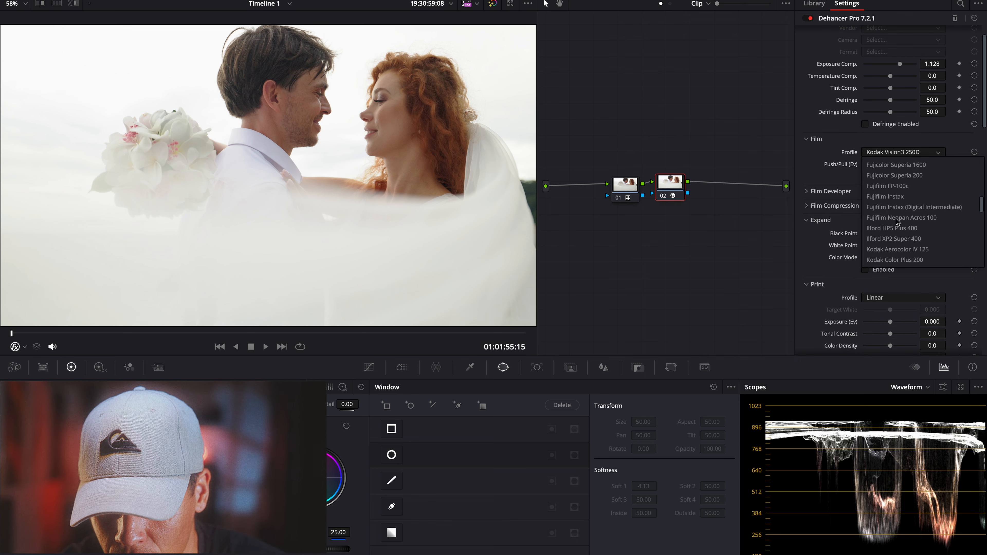
pyautogui.scroll(-4, 896, 220)
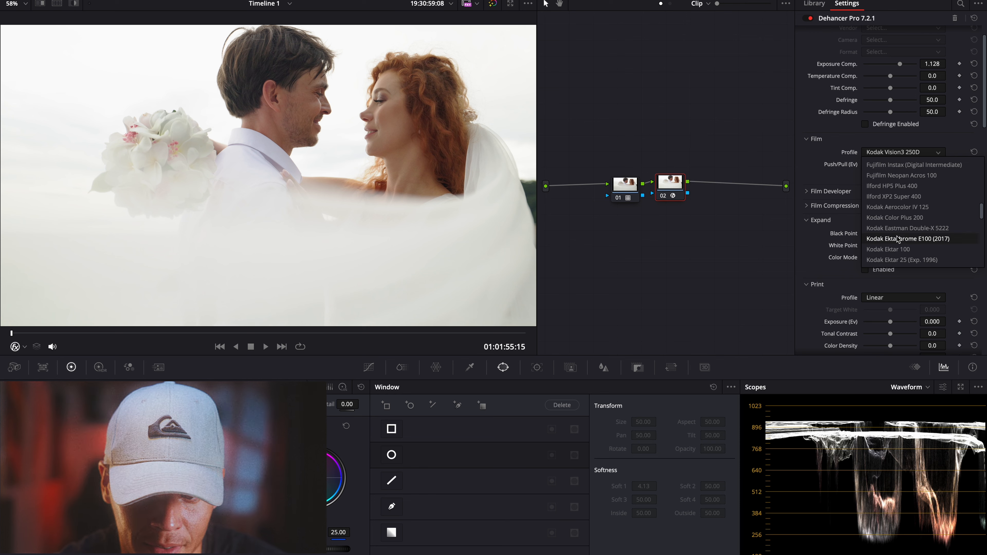
pyautogui.click(897, 239)
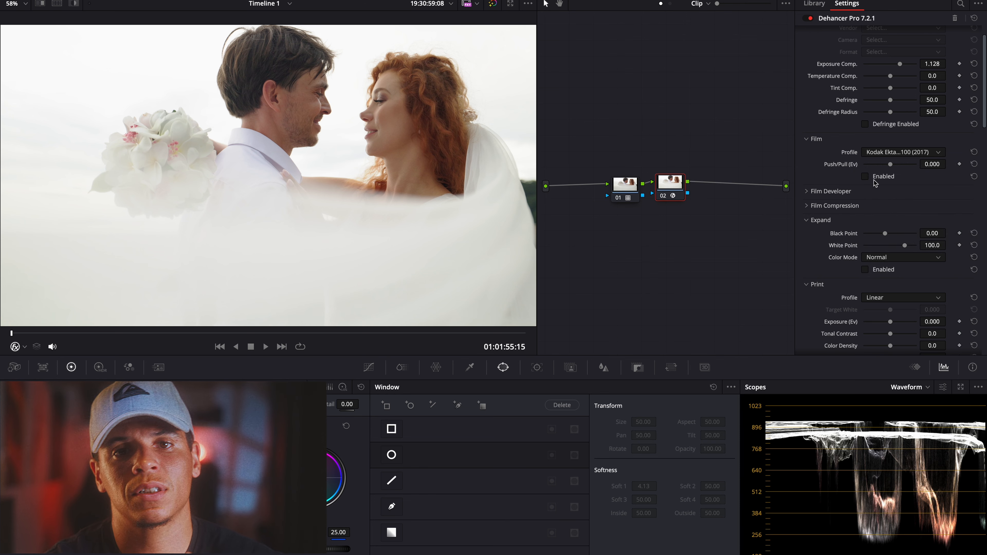
pyautogui.click(865, 176)
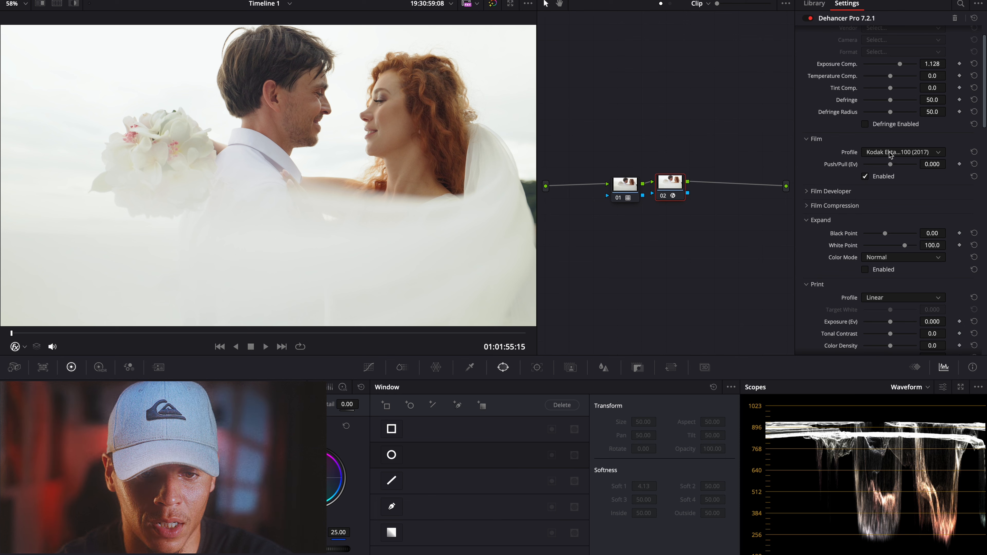
pyautogui.click(865, 178)
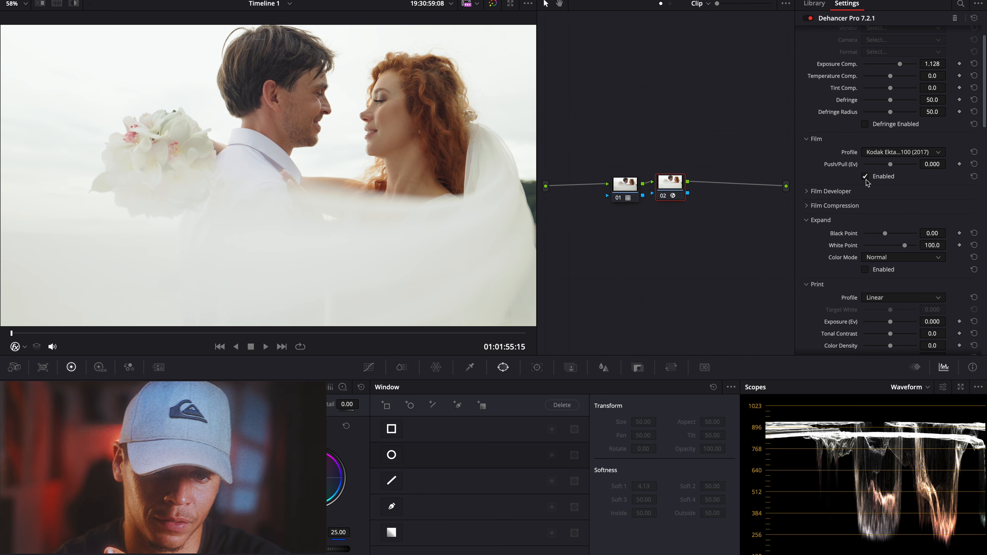
pyautogui.click(865, 177)
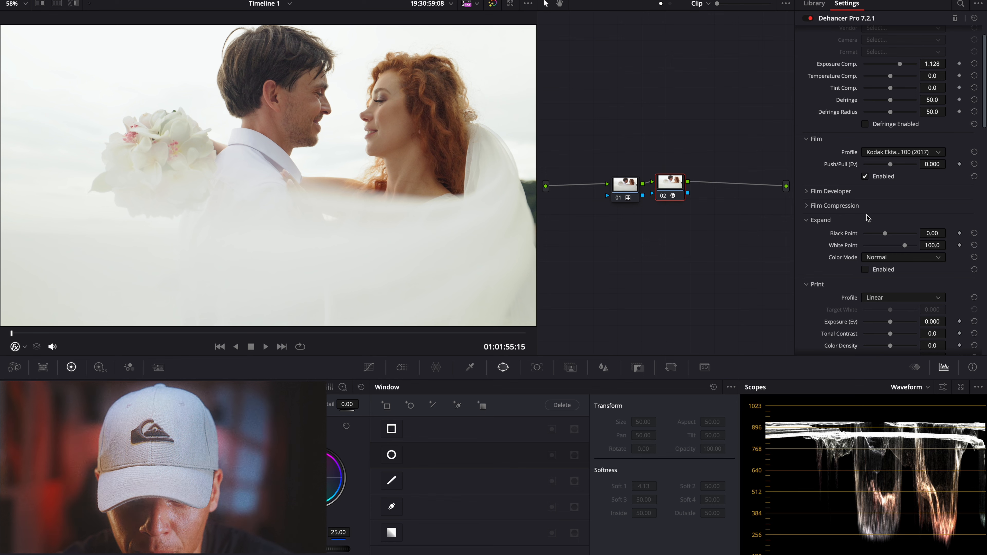
# - Enable Film Developer with contrast boost about 54.1, gamma correction -5.1, color separation 47.7 and color boost 57.8, comparing it on and off
pyautogui.click(807, 192)
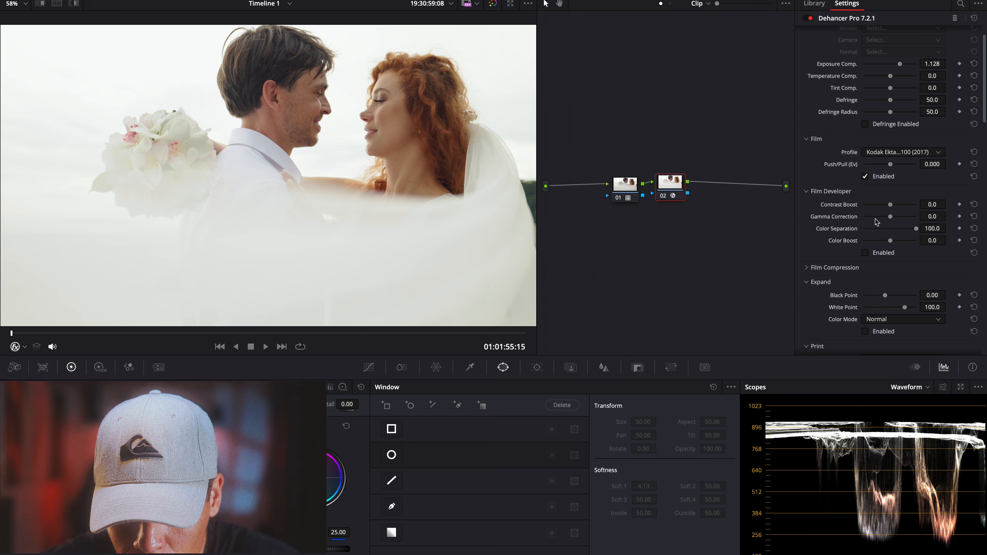
pyautogui.moveTo(893, 202); pyautogui.dragTo(889, 230)
pyautogui.click(865, 252)
pyautogui.click(866, 253)
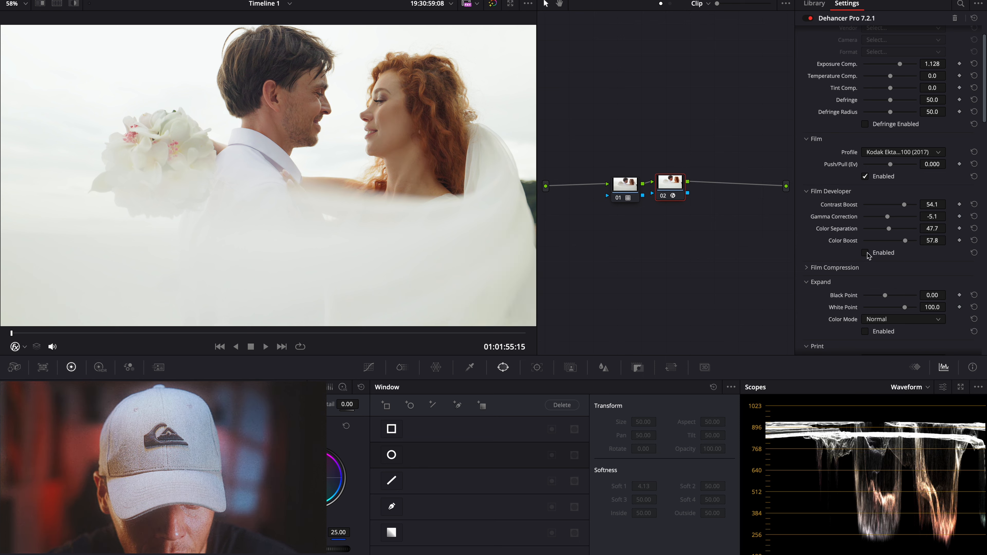
pyautogui.click(867, 252)
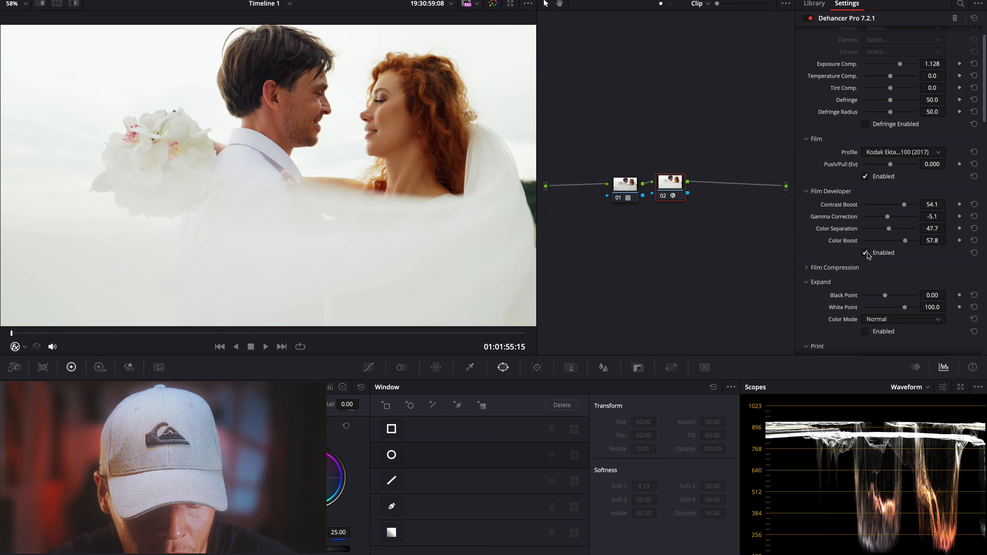
pyautogui.click(866, 253)
pyautogui.click(866, 253)
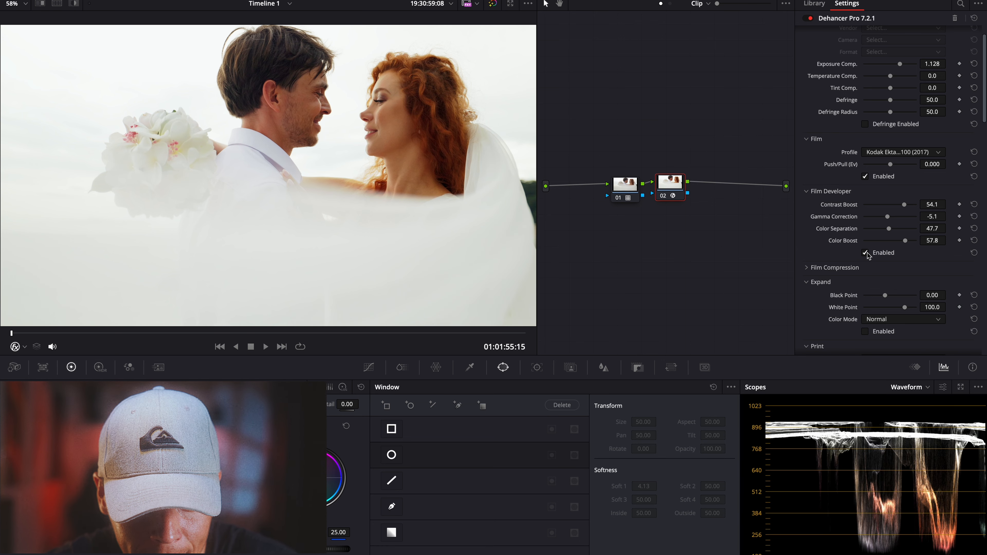
# - Lower Film Developer's color separation to about 31.2 and color boost to about 48.6, and compare the look on and off
pyautogui.moveTo(889, 229); pyautogui.dragTo(904, 243)
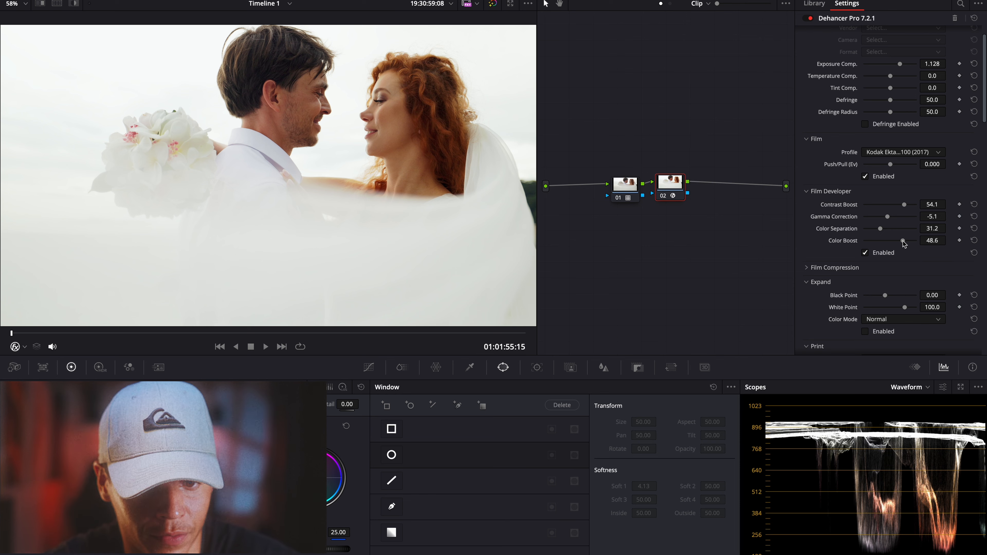
pyautogui.click(867, 253)
pyautogui.click(866, 254)
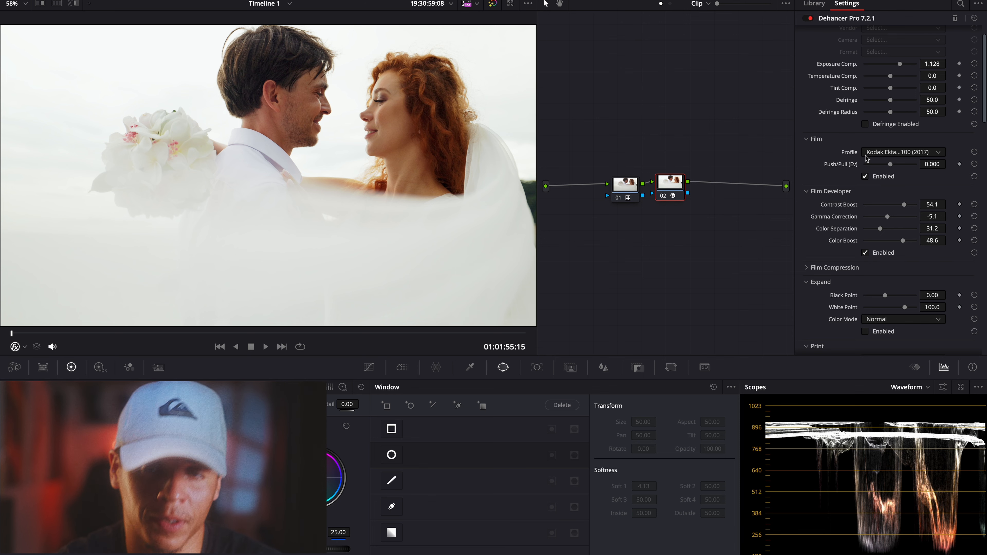
# - Enable Film Compression and set its impact to about 54.2, white point to 120 and tonal range to about 17.5
pyautogui.scroll(-1, 866, 167)
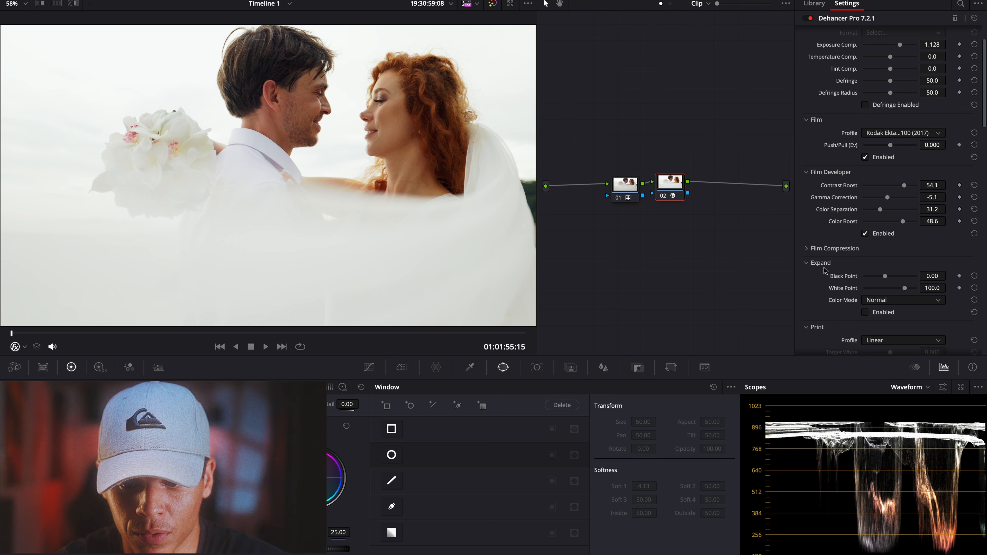
pyautogui.click(807, 251)
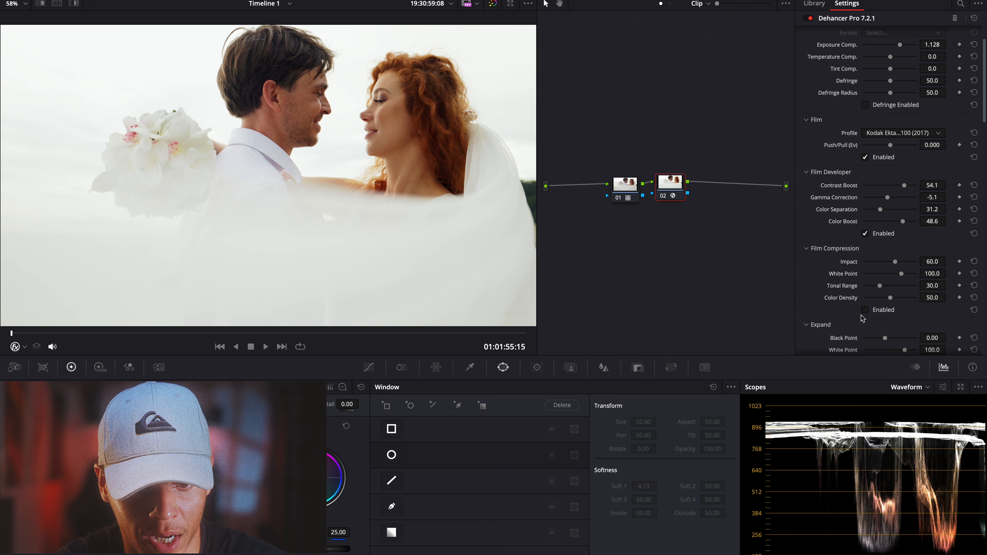
pyautogui.click(865, 310)
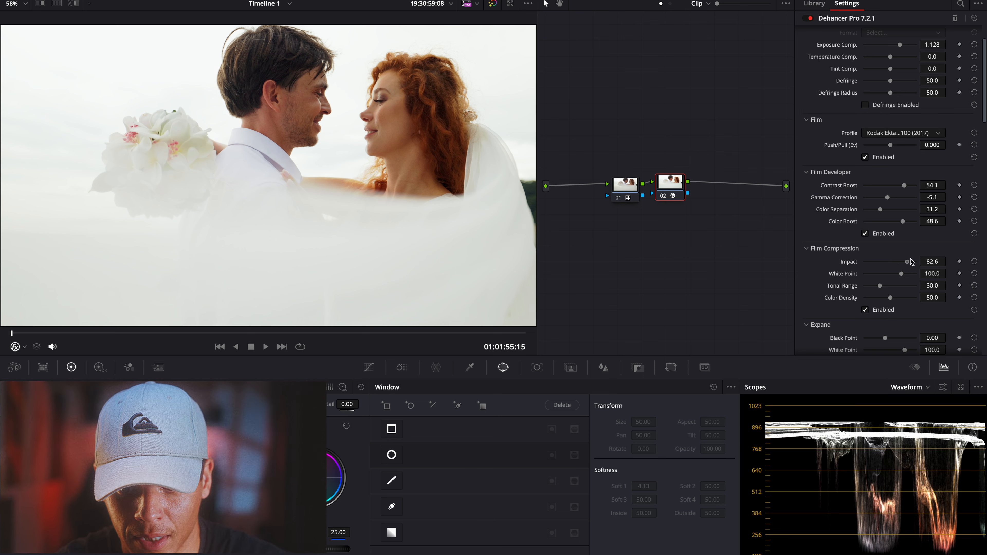
pyautogui.moveTo(888, 262); pyautogui.dragTo(923, 281)
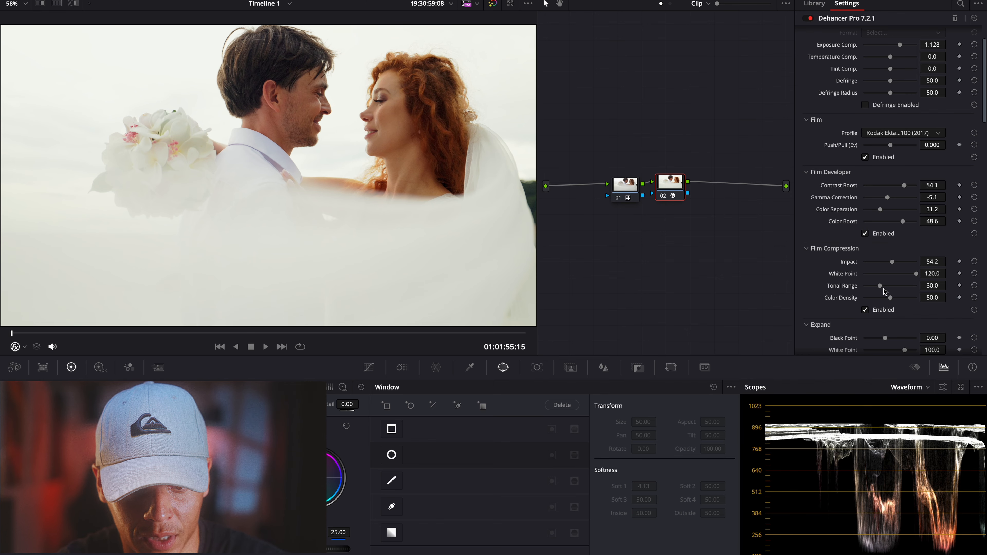
pyautogui.moveTo(880, 286); pyautogui.dragTo(875, 293)
# - Enable Expand with a black point of about 6.60 and its white point reset to 100 after trying 35
pyautogui.scroll(-2, 877, 307)
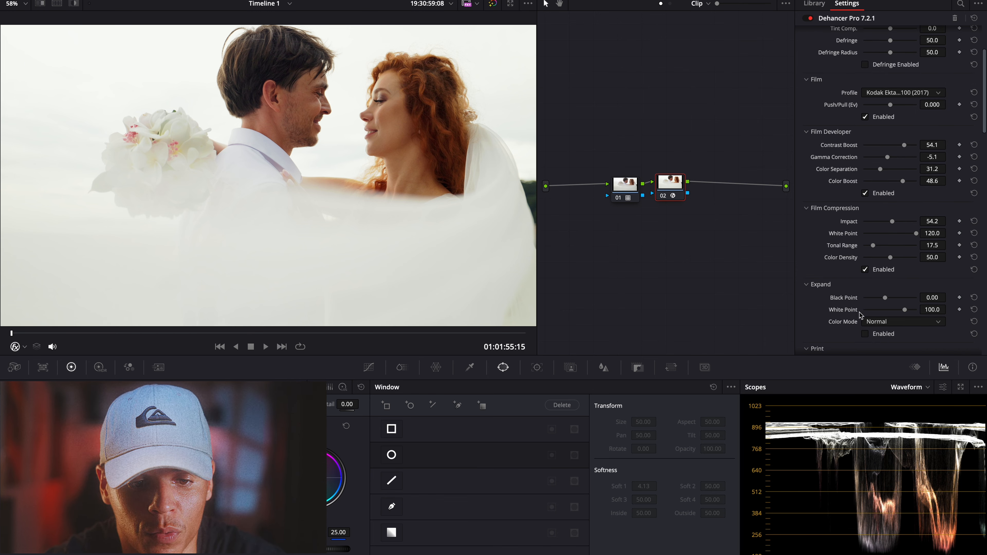
pyautogui.moveTo(885, 298); pyautogui.dragTo(867, 318)
pyautogui.click(865, 334)
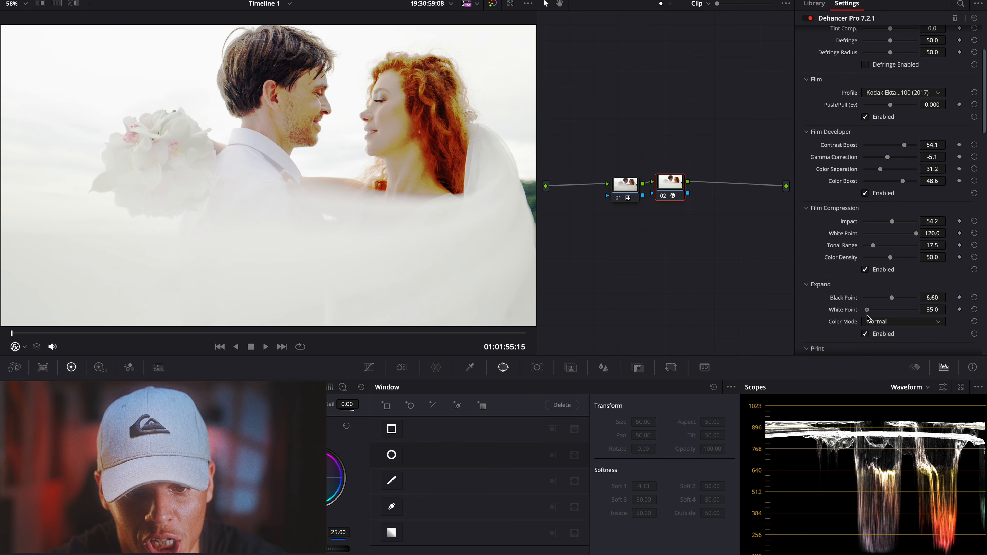
pyautogui.click(974, 310)
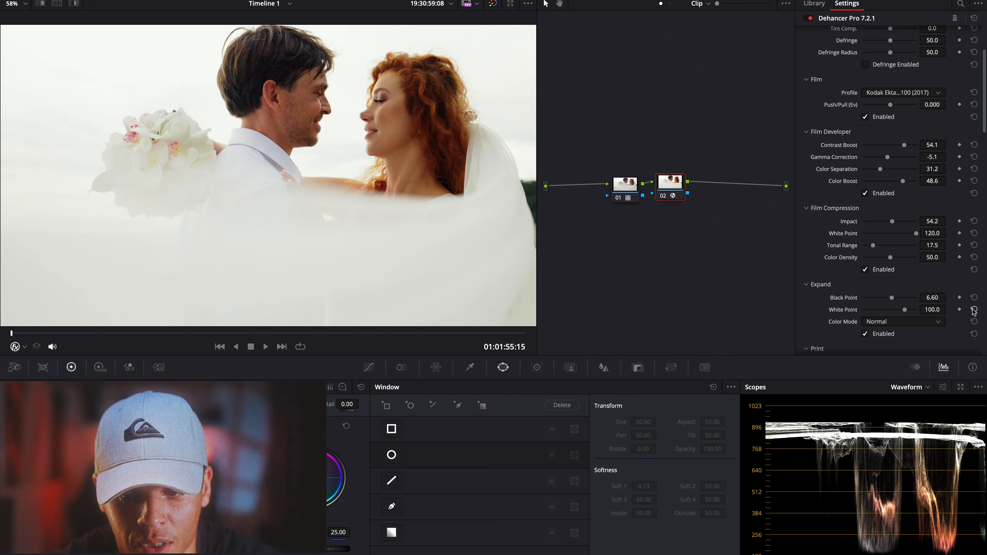
pyautogui.scroll(-5, 919, 313)
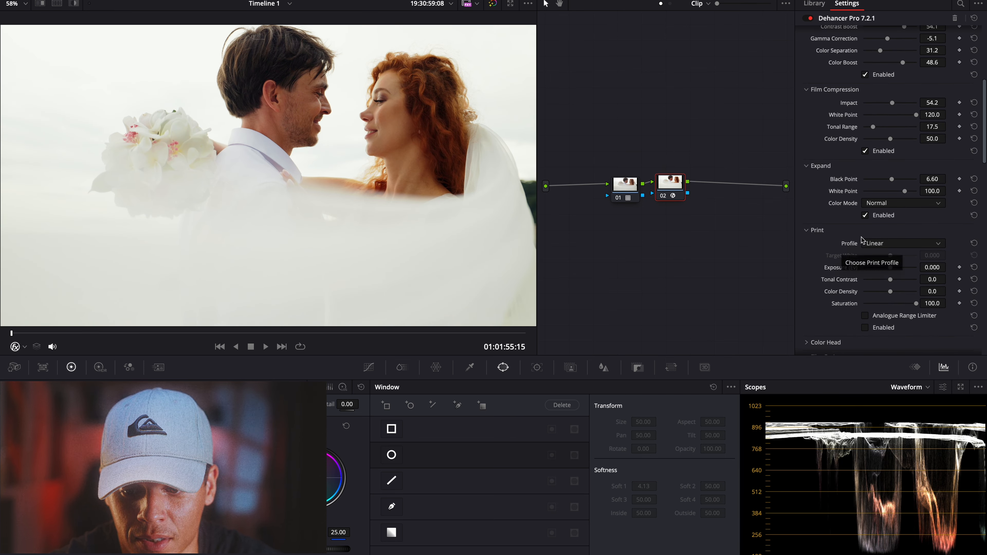
# - Set the Print profile to Kodak 2383 Print Film and enable Print, comparing the look on and off
pyautogui.click(877, 243)
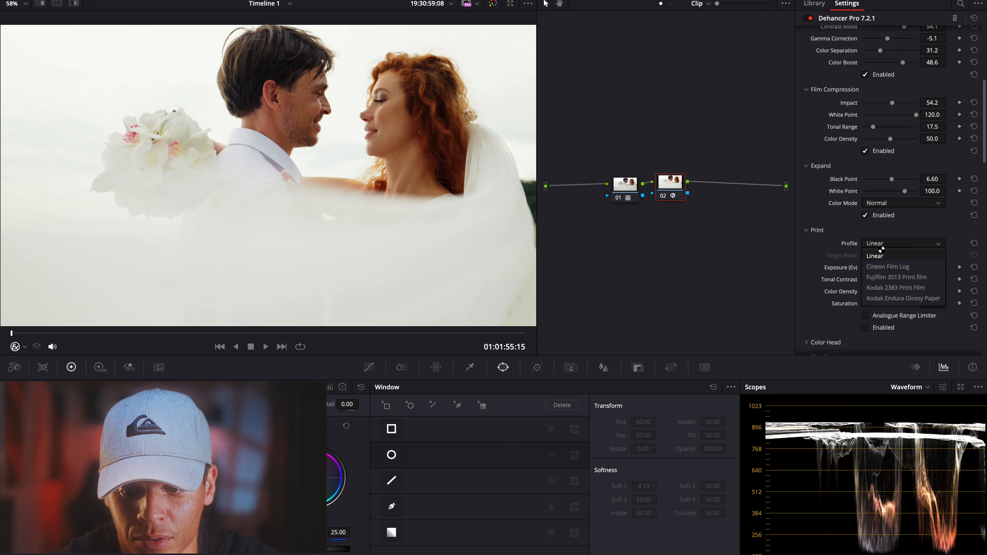
pyautogui.click(892, 288)
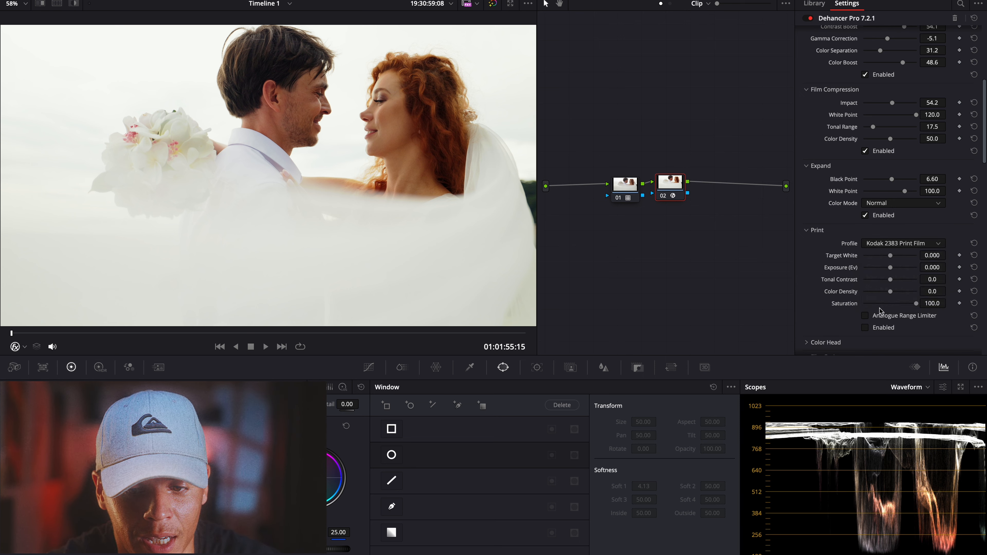
pyautogui.click(866, 328)
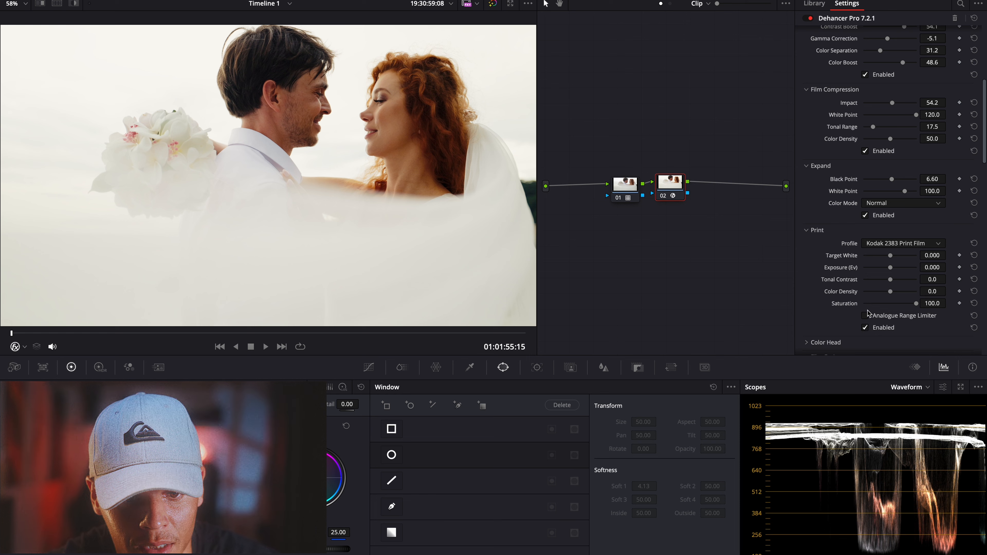
pyautogui.click(866, 328)
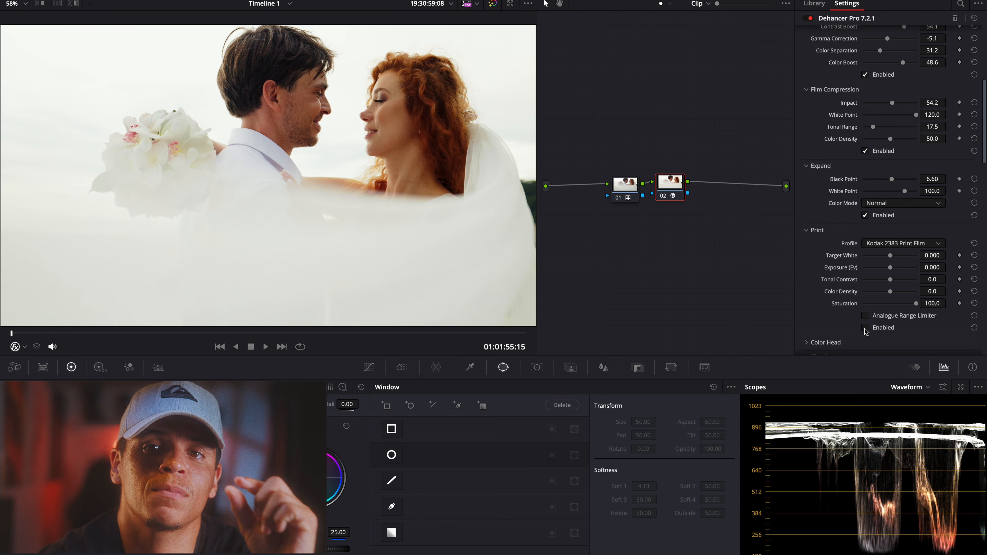
pyautogui.click(866, 328)
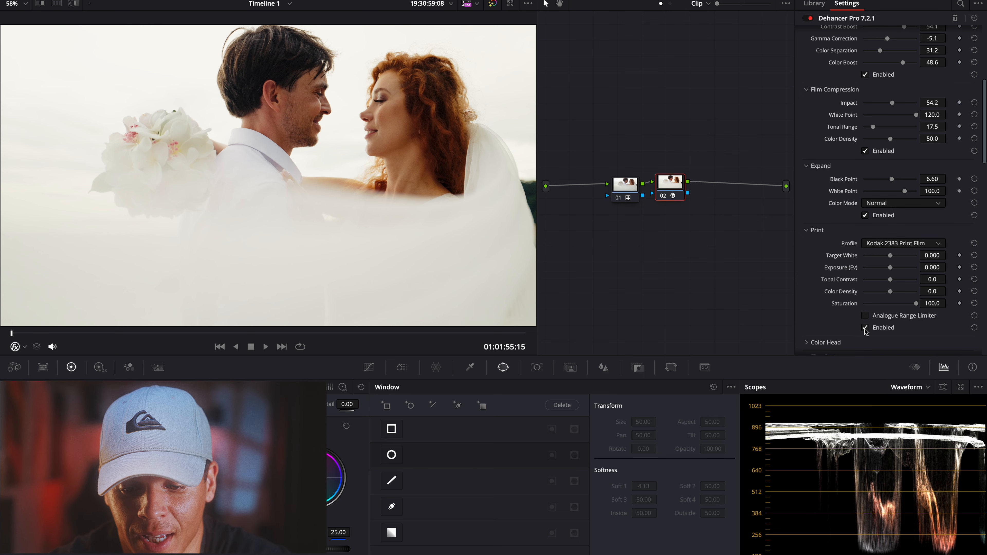
# - Enable Color Head with shadows tone about 43.1 and midtones tone about 50.5, resetting the highlights tone to 0 after trying 26.6
pyautogui.scroll(-3, 858, 315)
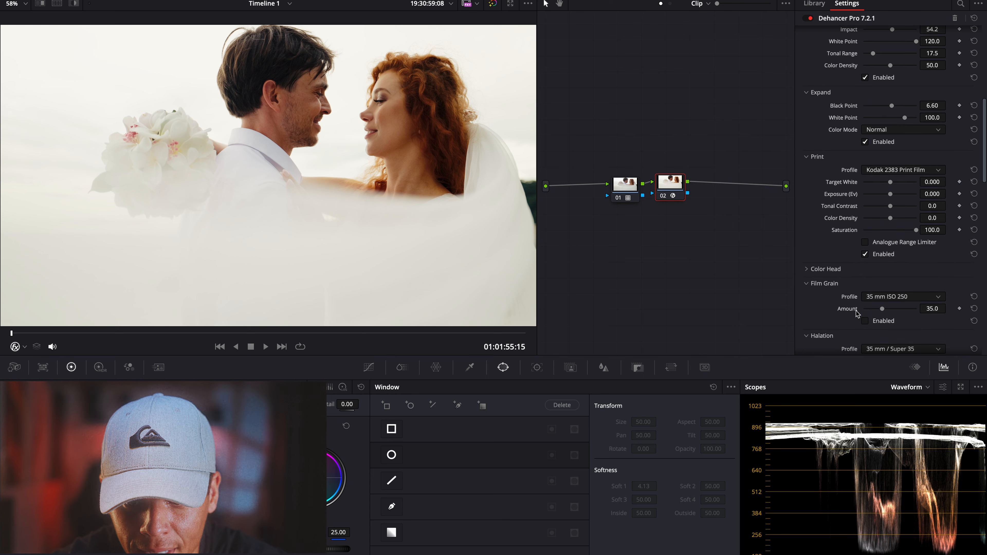
pyautogui.click(807, 271)
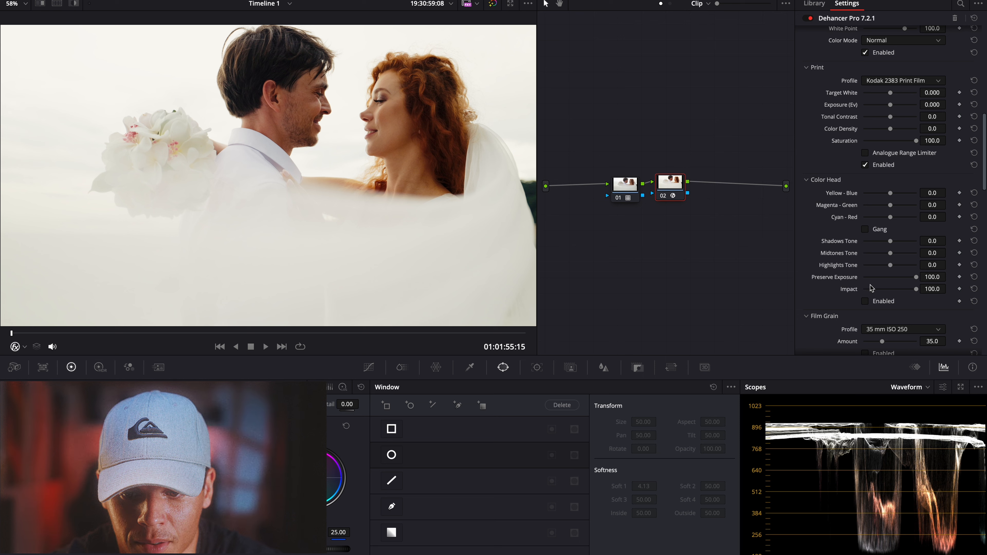
pyautogui.moveTo(890, 242); pyautogui.dragTo(897, 266)
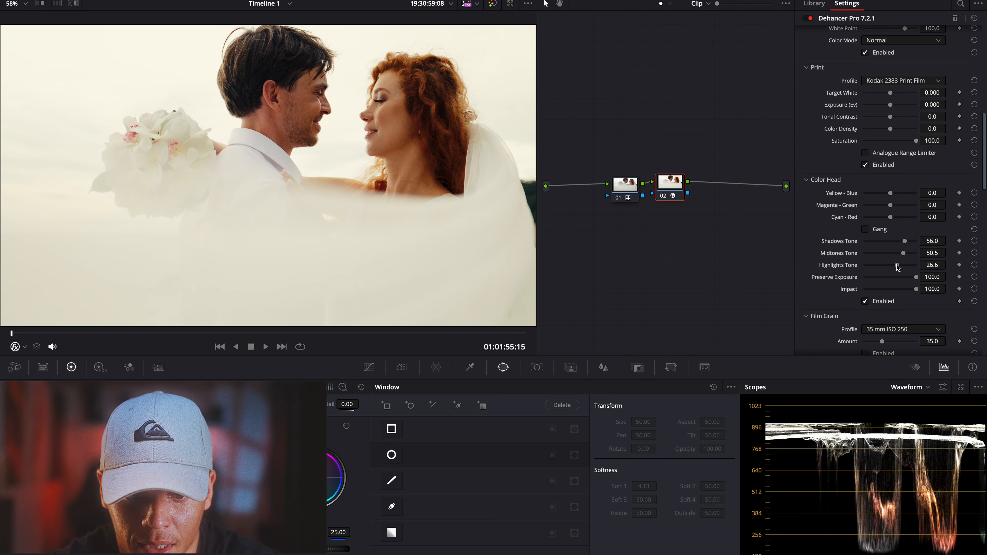
pyautogui.click(974, 265)
pyautogui.moveTo(907, 244)
pyautogui.mouseDown()
pyautogui.moveTo(876, 244)
pyautogui.moveTo(914, 245)
pyautogui.moveTo(901, 246)
pyautogui.mouseUp()
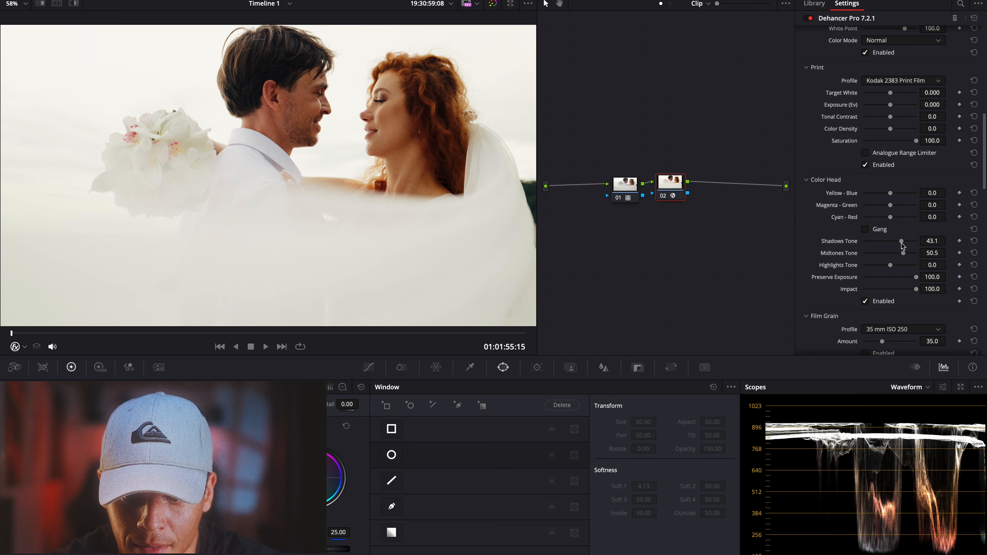
# - Enable Film Grain and choose the 35 mm ISO 500 profile after trying Custom
pyautogui.scroll(-3, 866, 305)
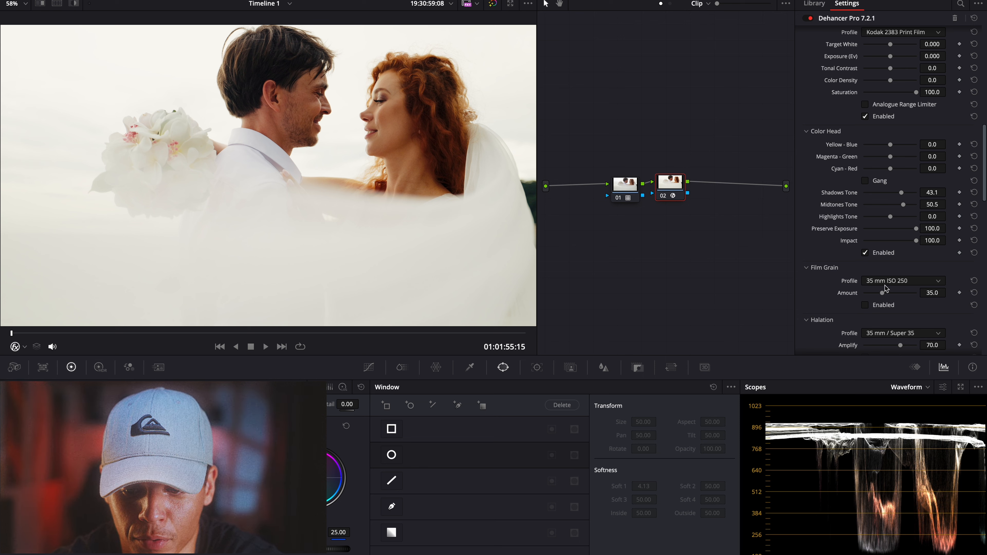
pyautogui.click(885, 285)
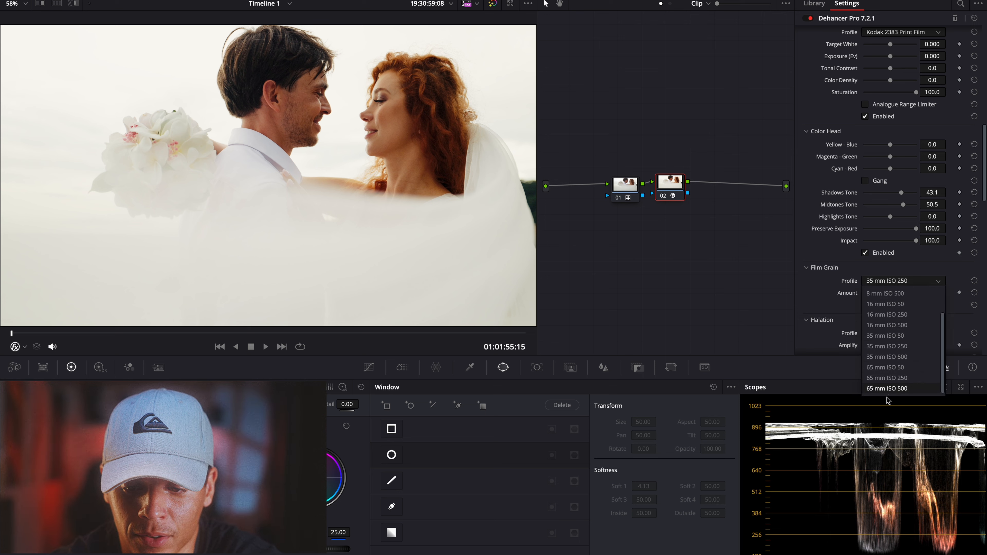
pyautogui.scroll(1, 886, 348)
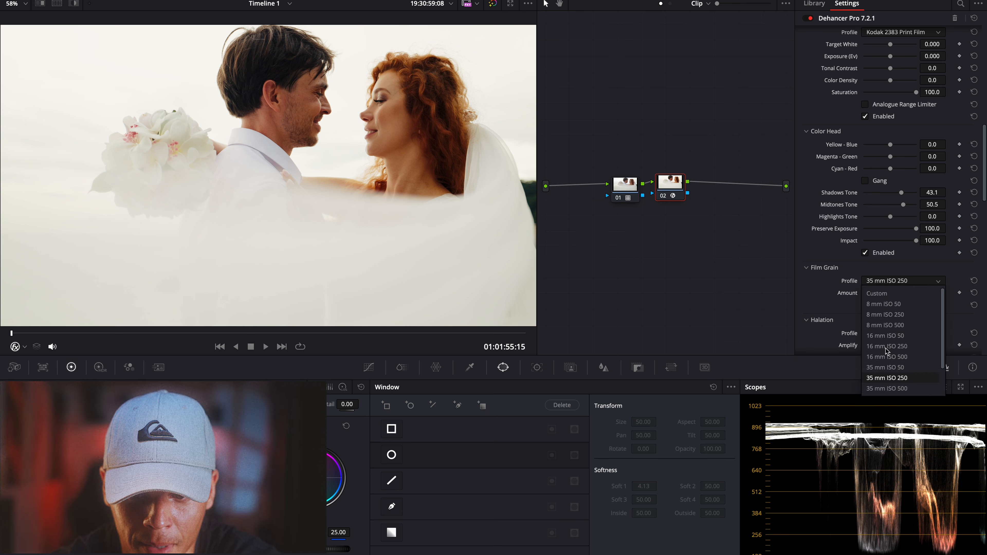
pyautogui.click(873, 294)
pyautogui.scroll(-3, 872, 297)
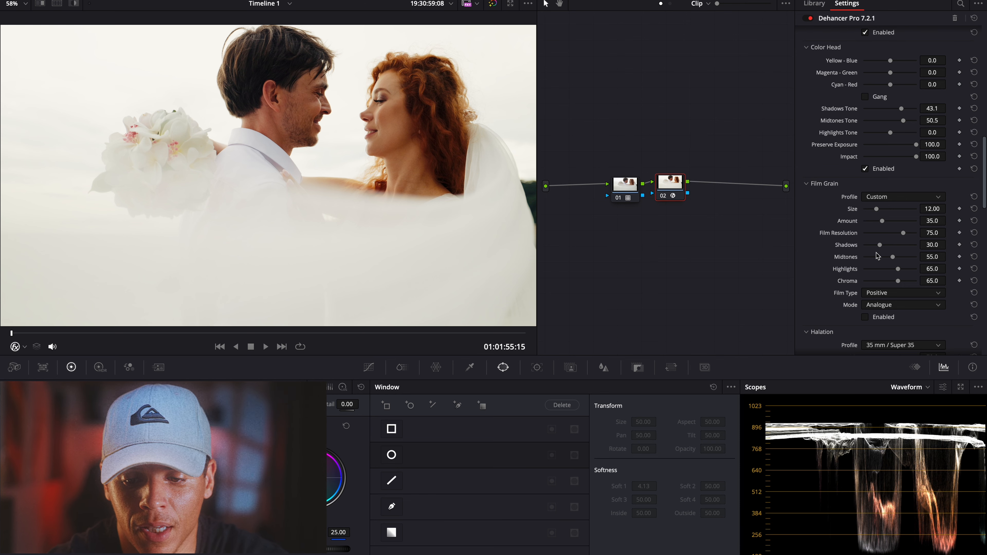
pyautogui.click(865, 317)
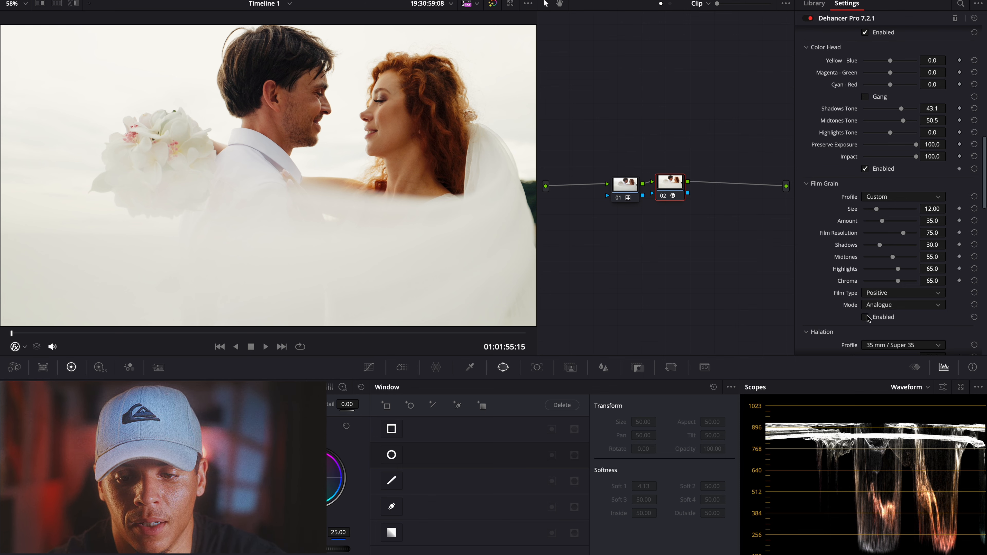
pyautogui.click(885, 200)
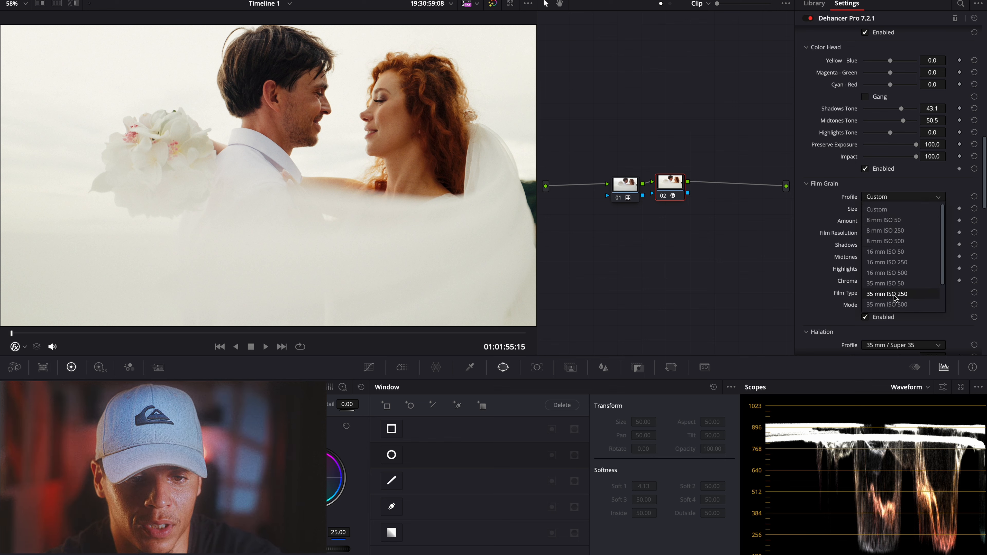
pyautogui.click(893, 304)
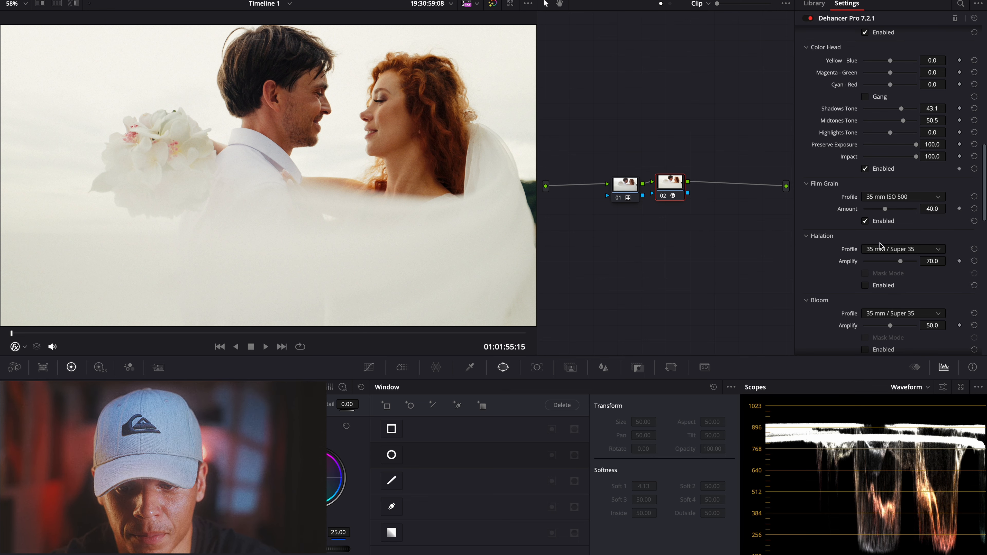
# - Enable Halation with the Custom profile, source limiter about 30.3, background gain 64.2 and amplify 92.7, collapsing the Film Grain section
pyautogui.click(880, 252)
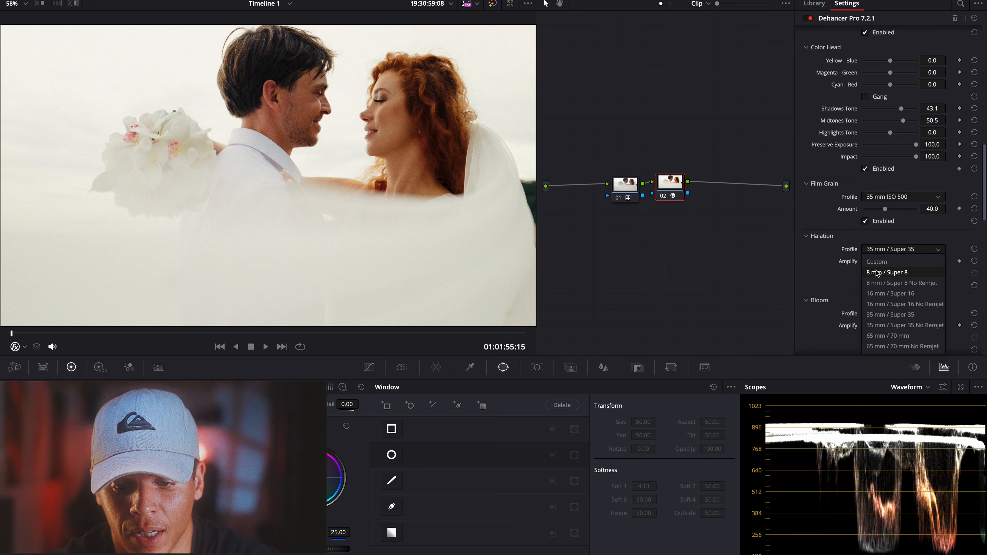
pyautogui.click(877, 261)
pyautogui.scroll(-5, 863, 311)
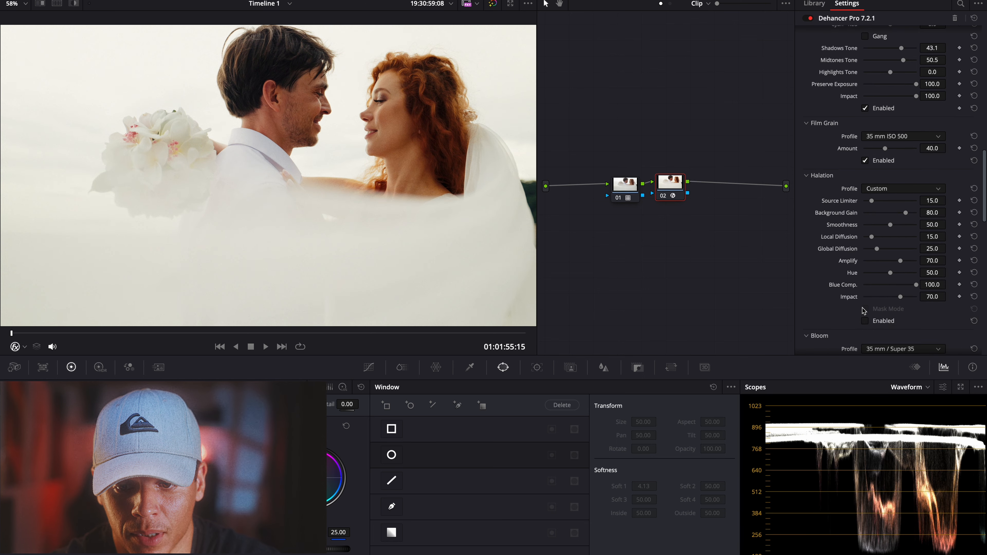
pyautogui.click(865, 320)
pyautogui.click(807, 126)
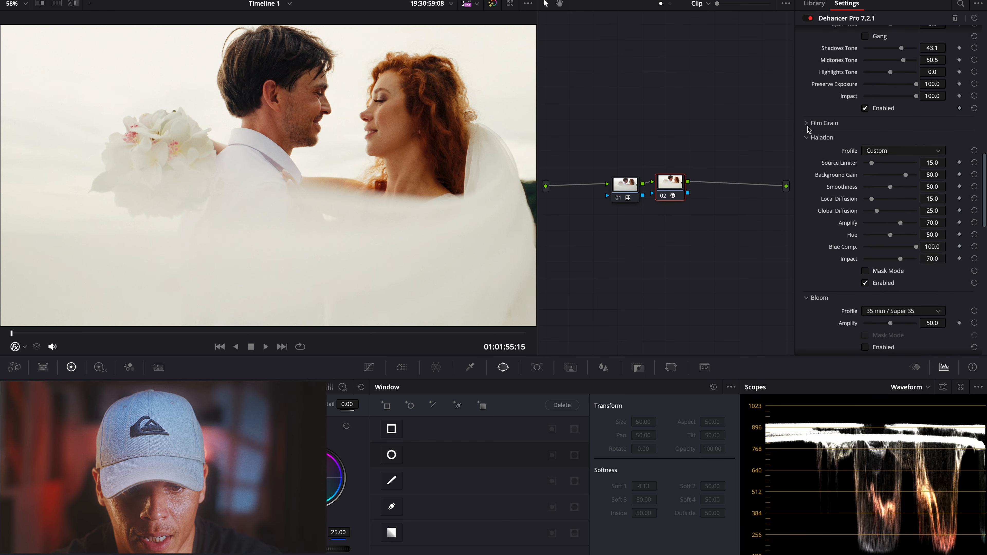
pyautogui.moveTo(872, 163); pyautogui.dragTo(898, 176)
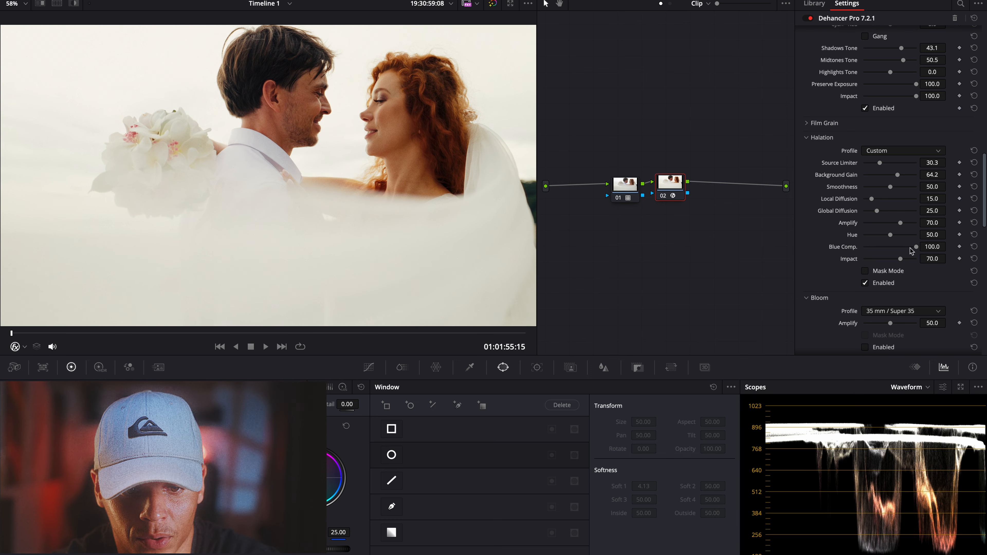
pyautogui.moveTo(900, 223)
pyautogui.mouseDown()
pyautogui.moveTo(879, 224)
pyautogui.moveTo(912, 223)
pyautogui.mouseUp()
pyautogui.click(866, 284)
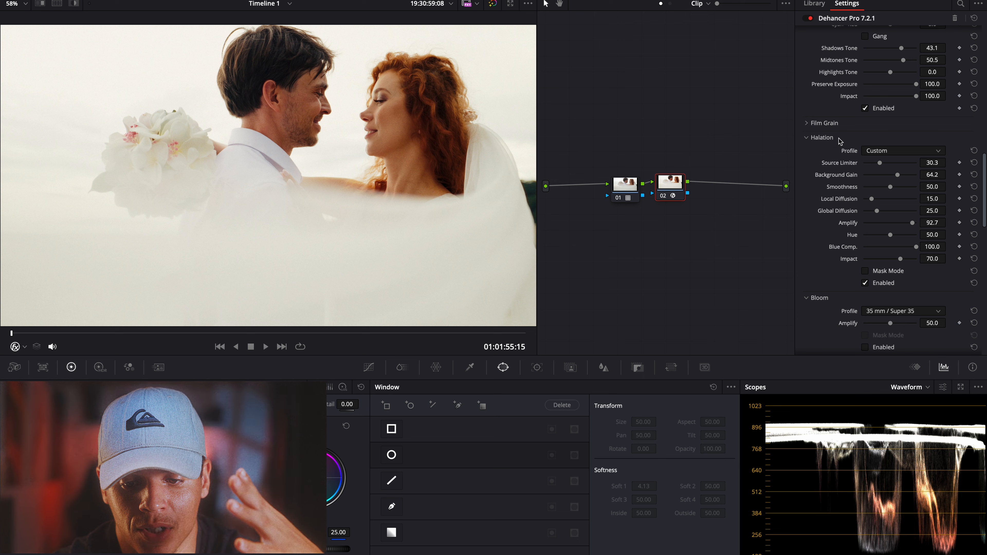
# - Enable Bloom with the Custom profile, details about 89.0, diffusion 80.8 and amplify 90.8, comparing it on and off
pyautogui.scroll(-2, 884, 270)
pyautogui.scroll(-2, 885, 270)
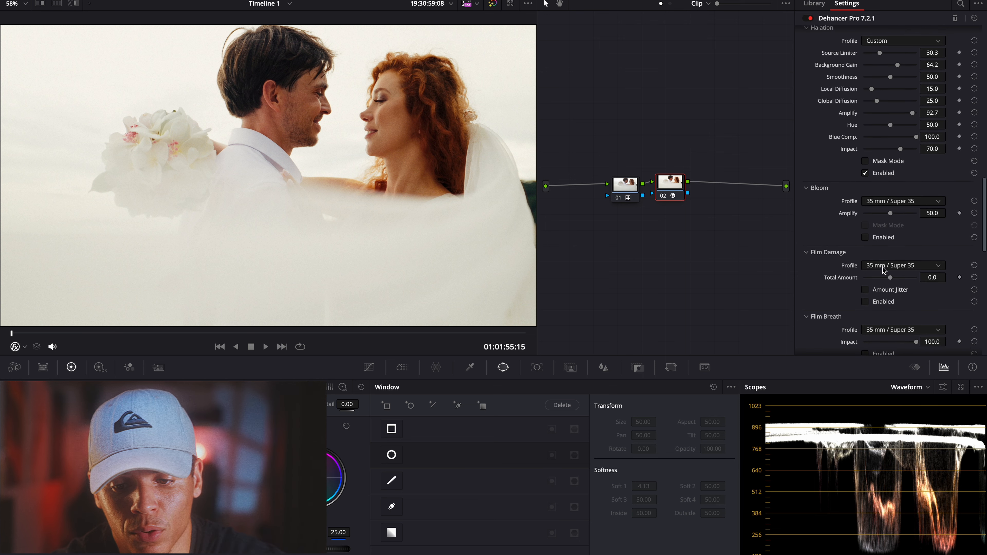
pyautogui.click(865, 236)
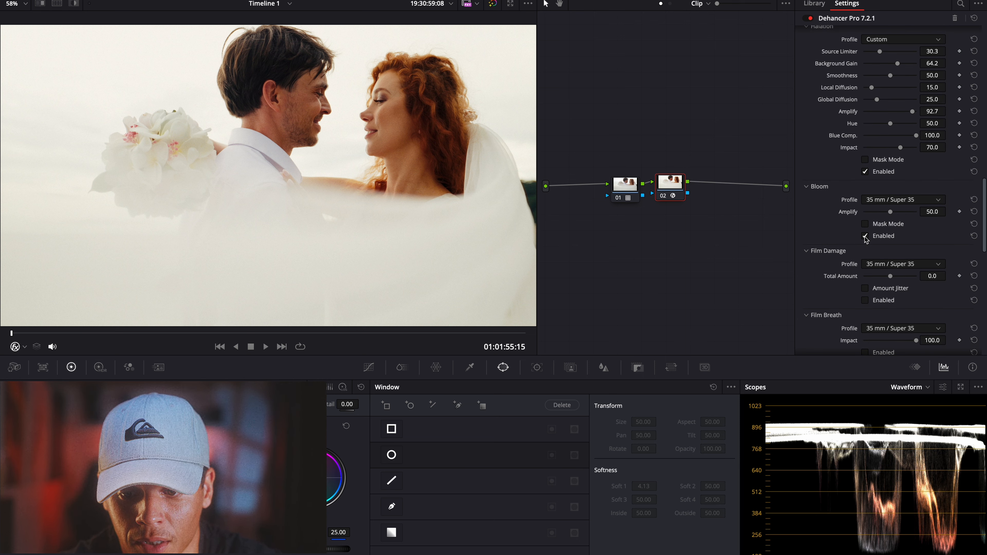
pyautogui.click(893, 200)
pyautogui.click(887, 211)
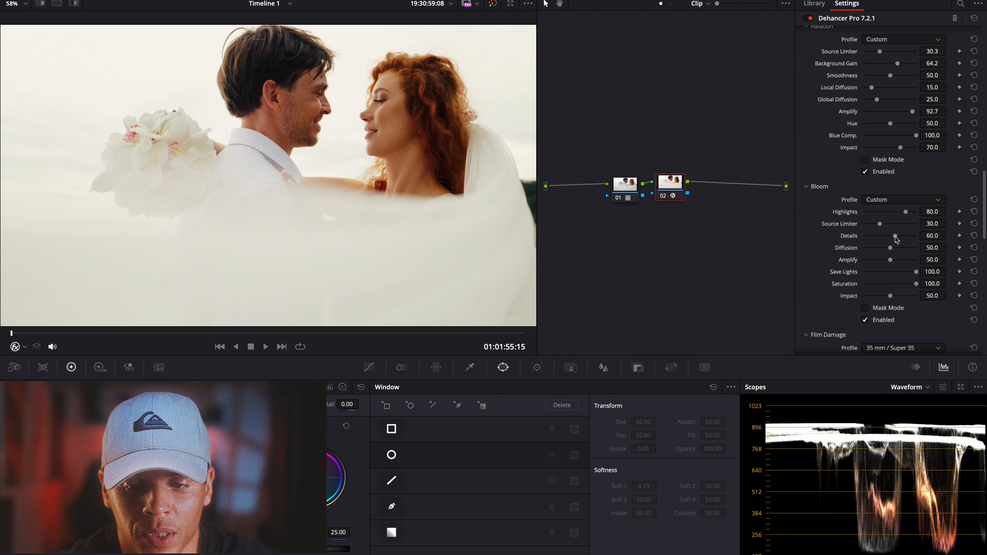
pyautogui.moveTo(897, 239); pyautogui.dragTo(912, 260)
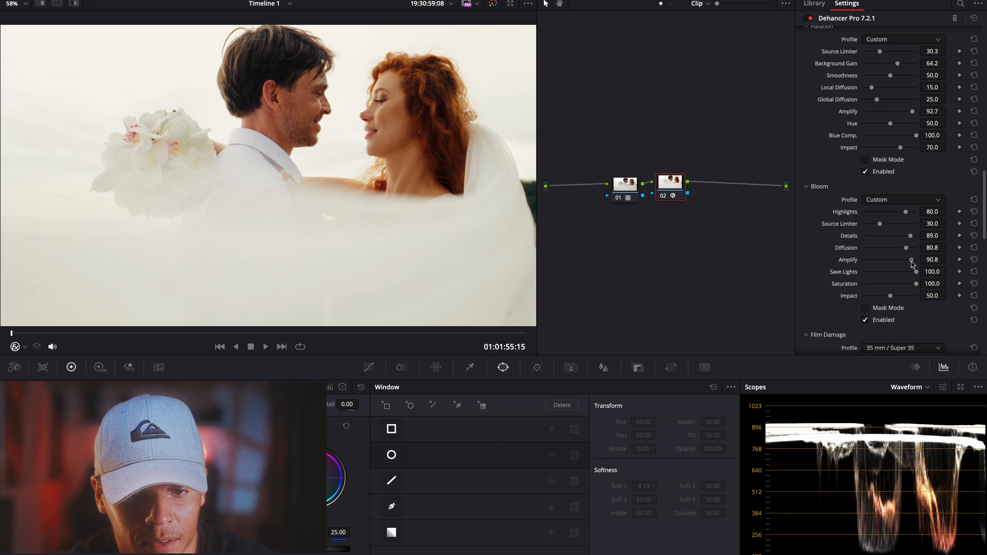
pyautogui.click(865, 320)
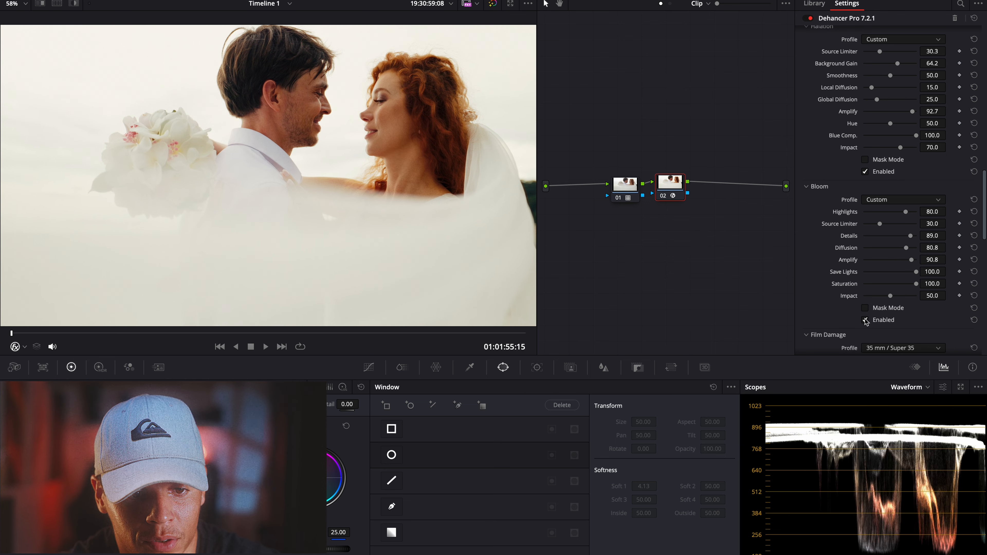
pyautogui.click(865, 320)
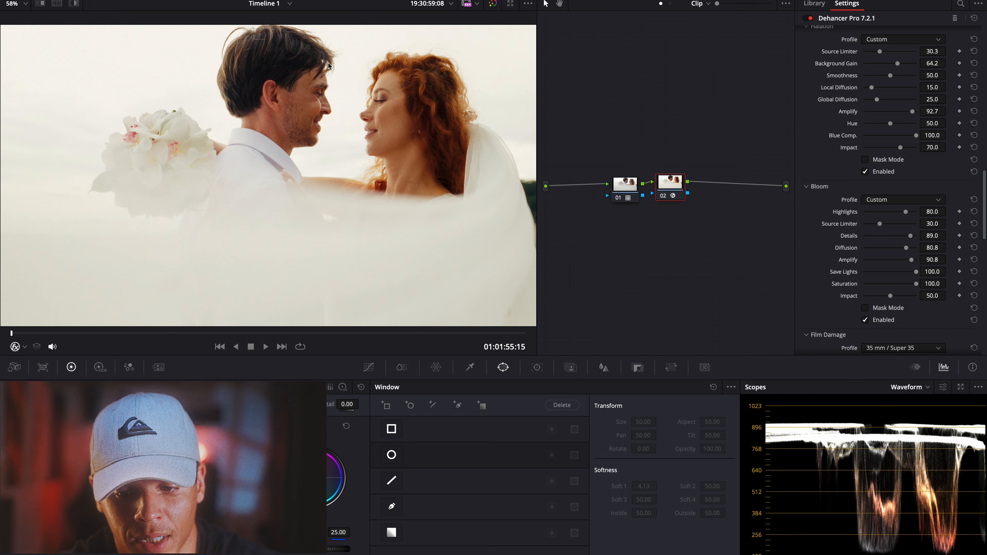
pyautogui.click(865, 320)
pyautogui.click(865, 320)
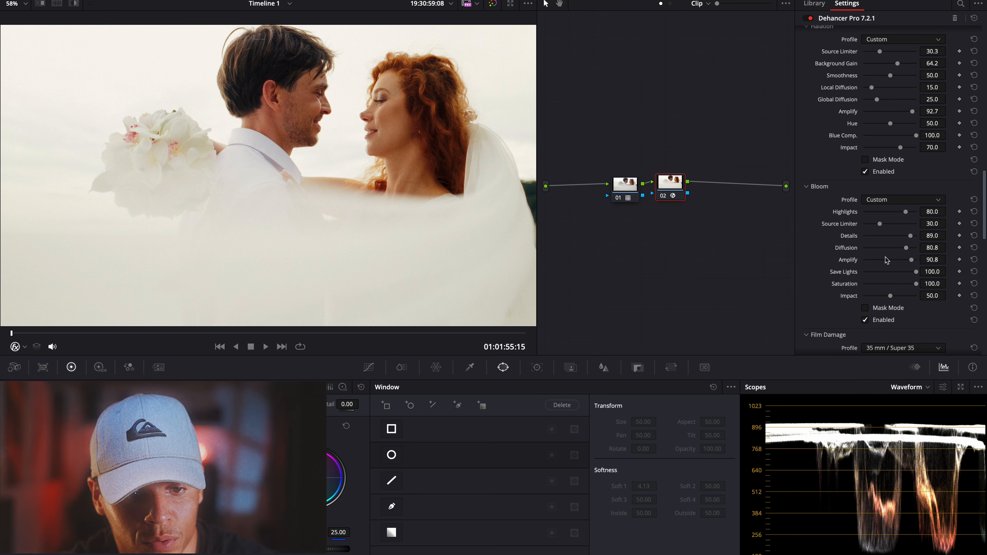
# - Raise Bloom's highlights to about 85.3 and its source limiter to about 35.8, and collapse the Bloom section
pyautogui.moveTo(906, 211); pyautogui.dragTo(883, 238)
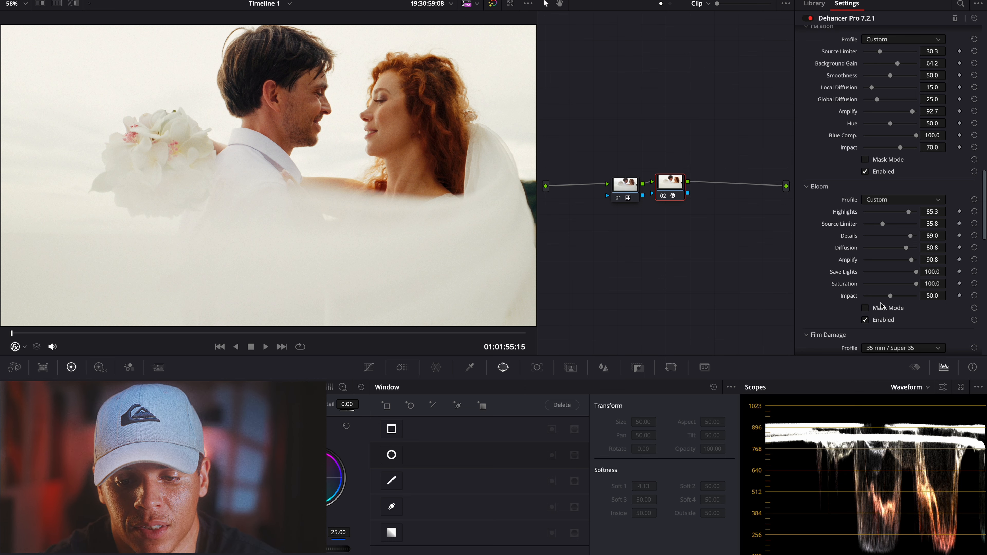
pyautogui.scroll(-5, 876, 296)
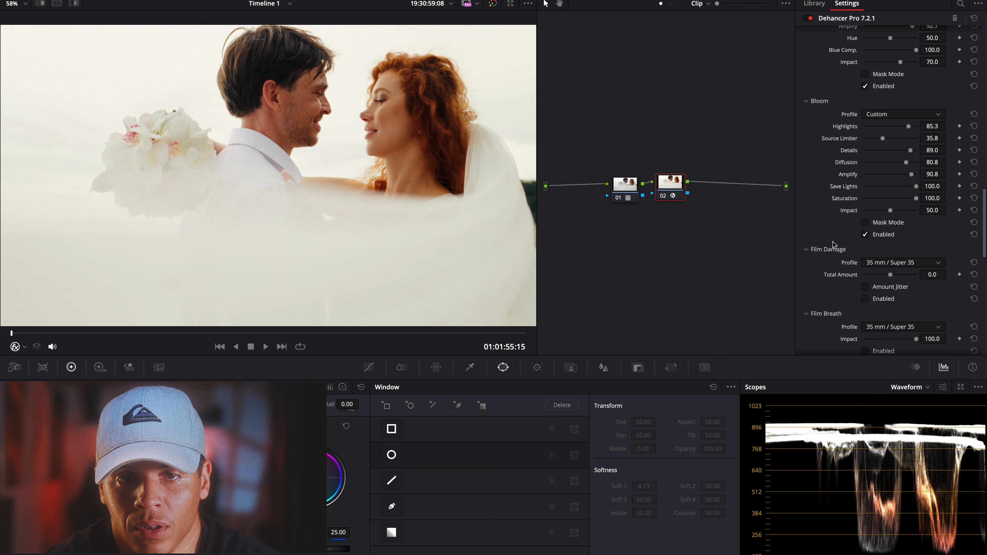
pyautogui.click(807, 103)
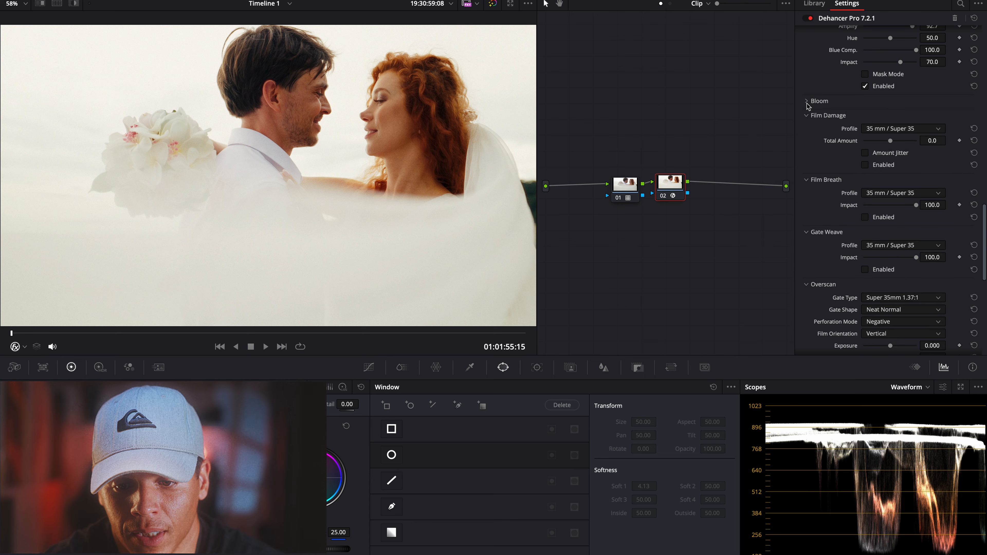
pyautogui.click(807, 103)
pyautogui.click(807, 103)
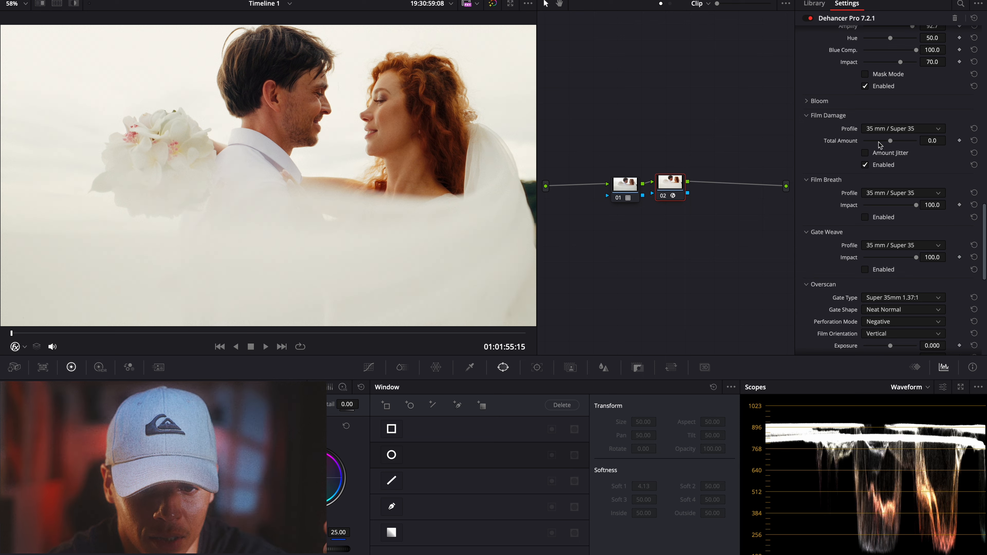
# - Try Film Damage at a total amount of 50, check it further along the clip, and disable it
pyautogui.moveTo(891, 143); pyautogui.dragTo(925, 138)
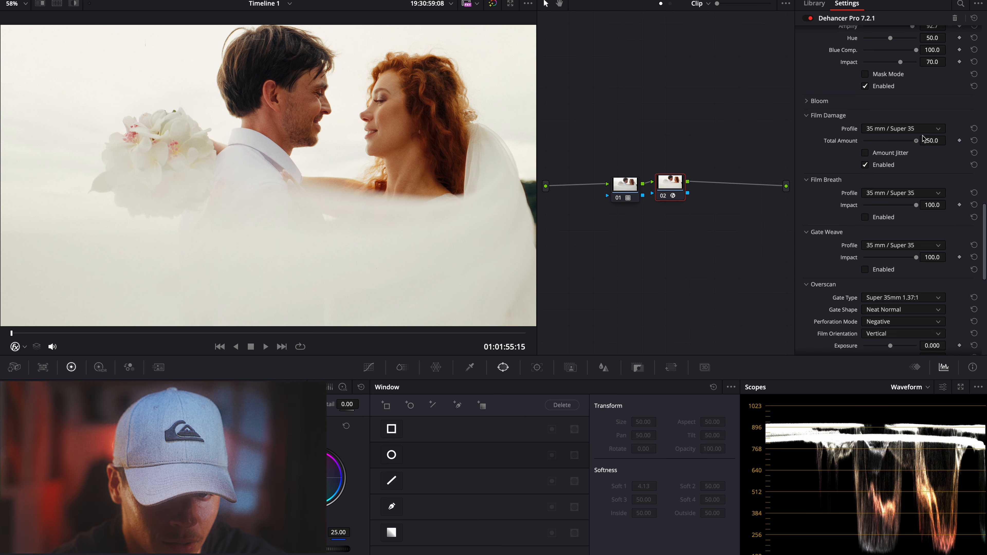
pyautogui.moveTo(209, 331); pyautogui.dragTo(77, 331)
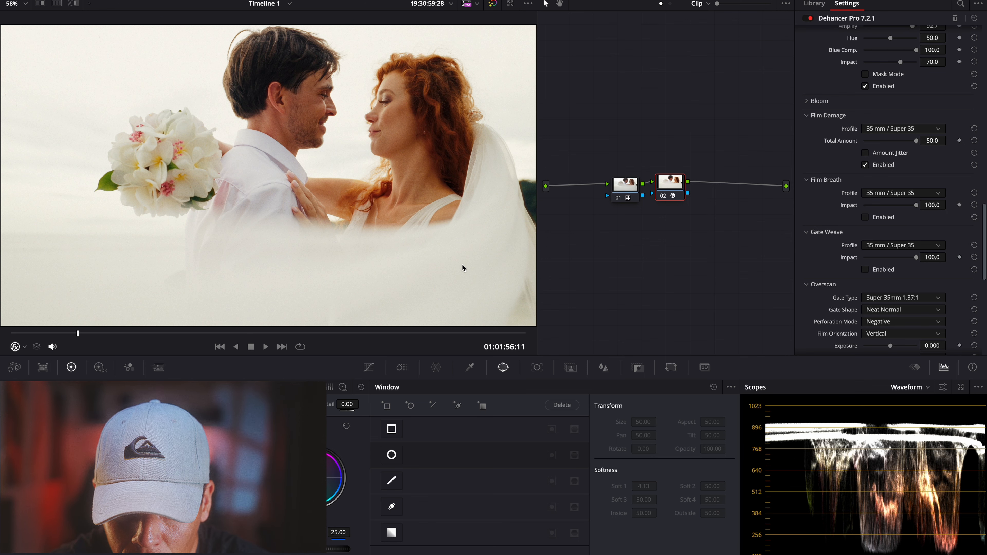
pyautogui.click(865, 165)
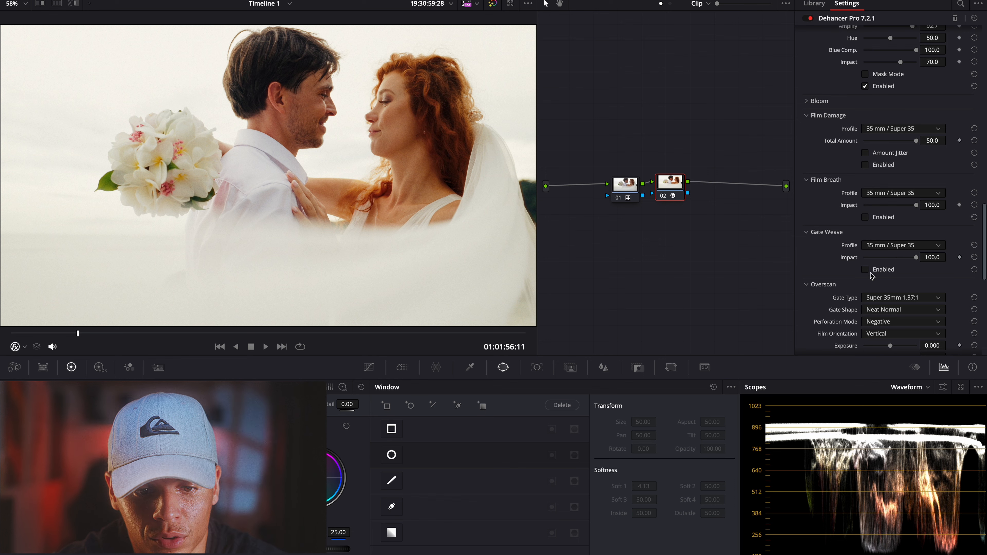
# - Try Gate Weave with the 35 mm / Super 35 profile and disable it
pyautogui.scroll(-3, 872, 276)
pyautogui.click(865, 210)
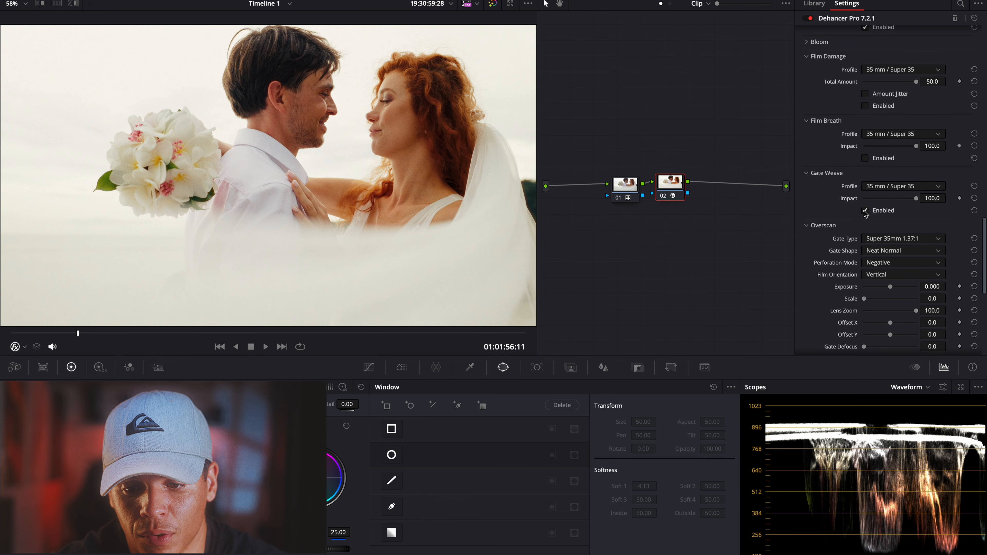
pyautogui.click(890, 188)
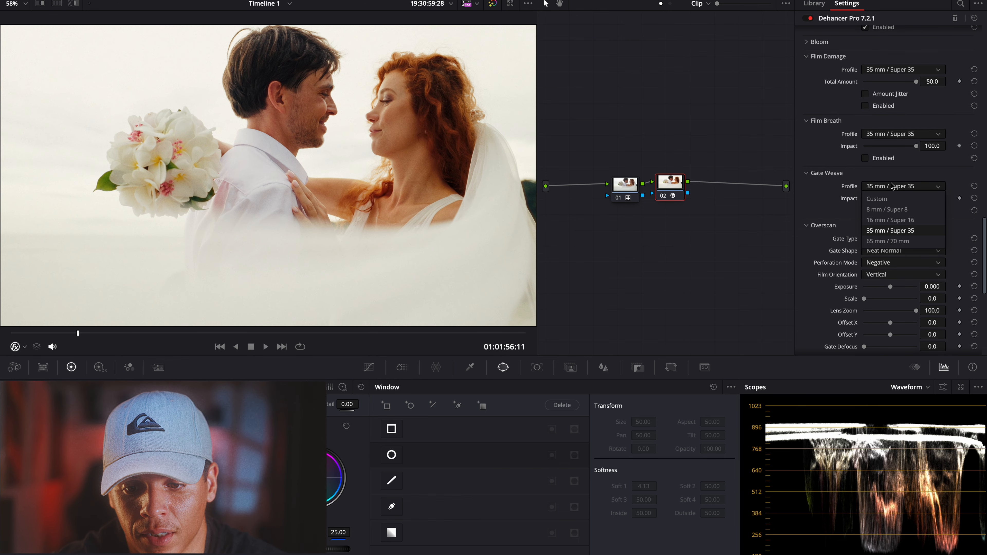
pyautogui.click(889, 238)
pyautogui.click(865, 211)
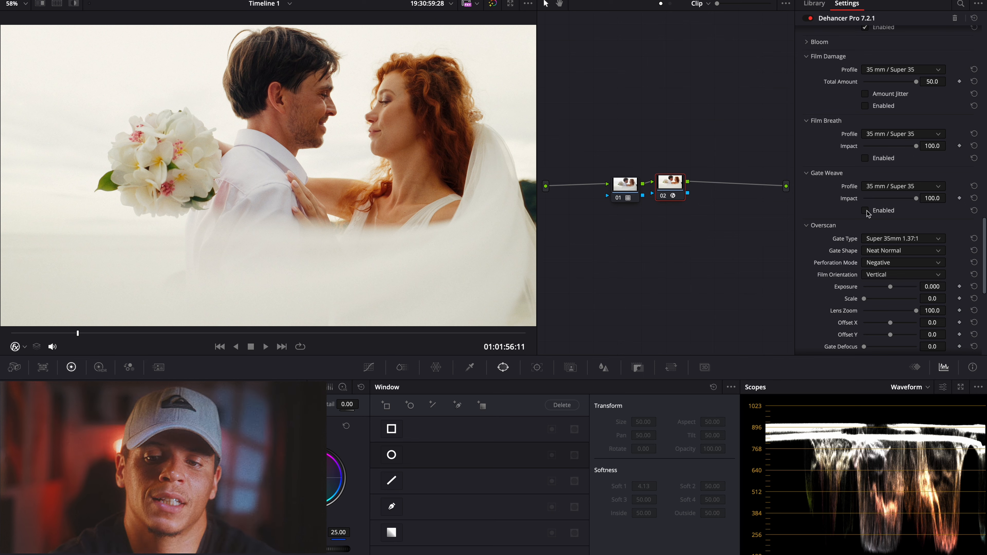
# - Try a flipped Super 8mm 1.33:1 Overscan with exposure about -1.302, scale 78.0 and Offset X 6.4, and disable it
pyautogui.scroll(-2, 895, 248)
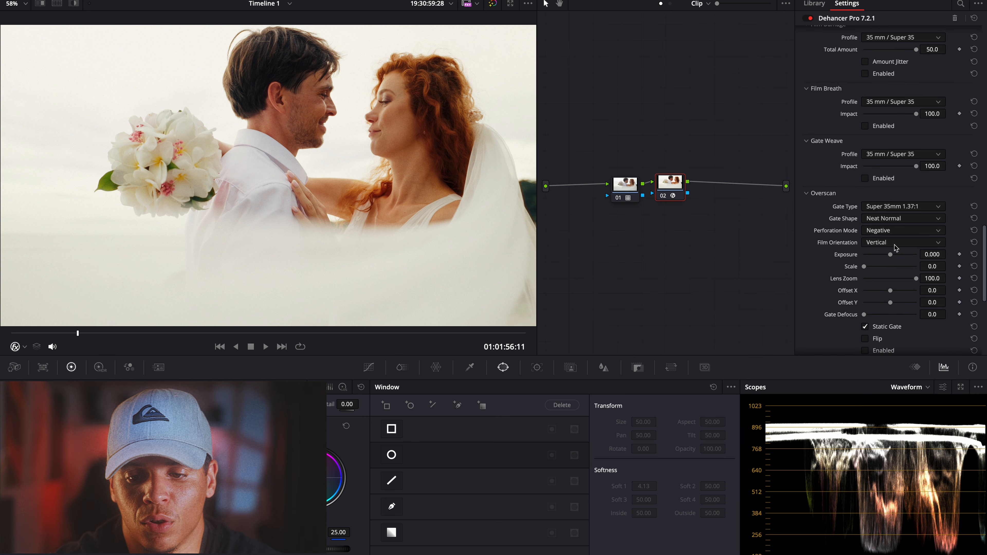
pyautogui.click(895, 210)
pyautogui.click(893, 222)
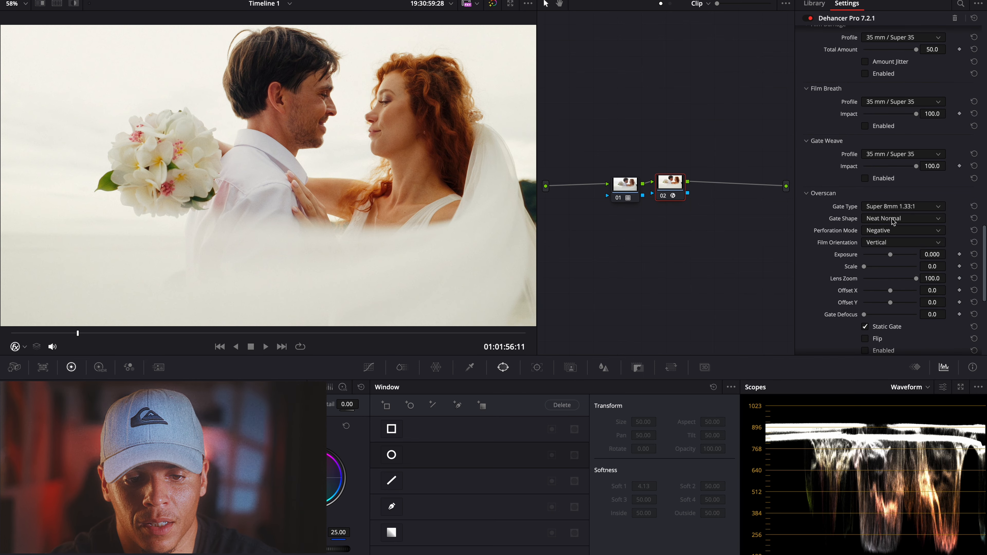
pyautogui.scroll(-2, 874, 317)
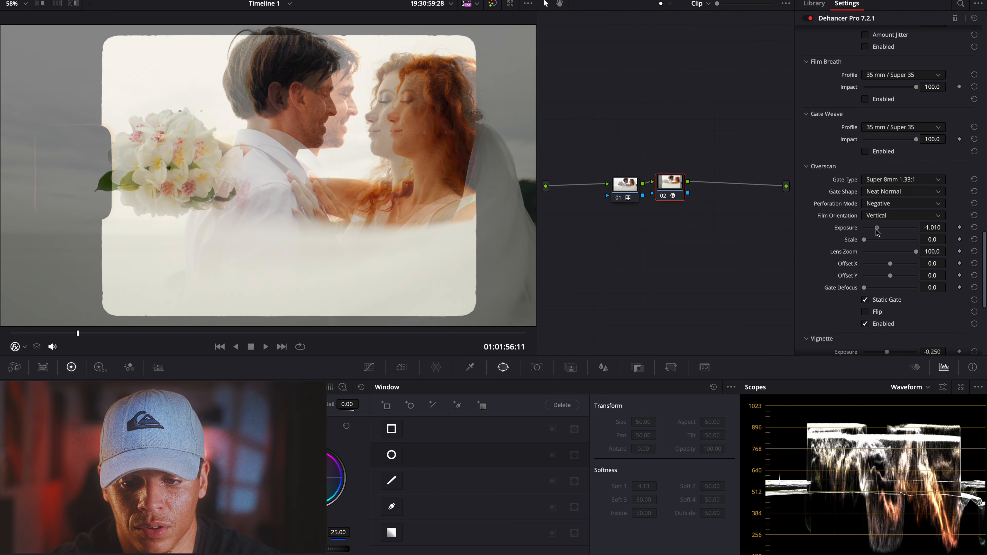
pyautogui.moveTo(893, 232); pyautogui.dragTo(892, 269)
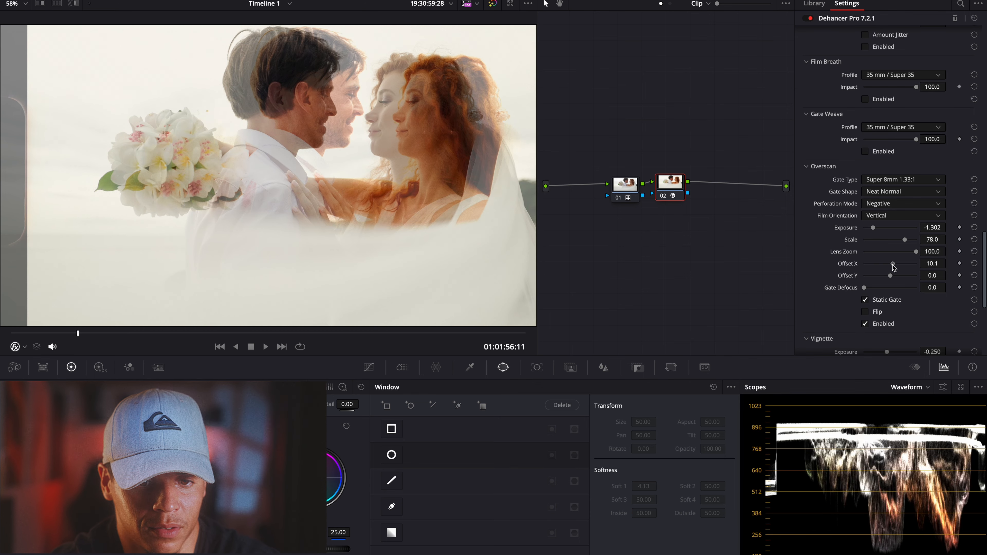
pyautogui.click(865, 311)
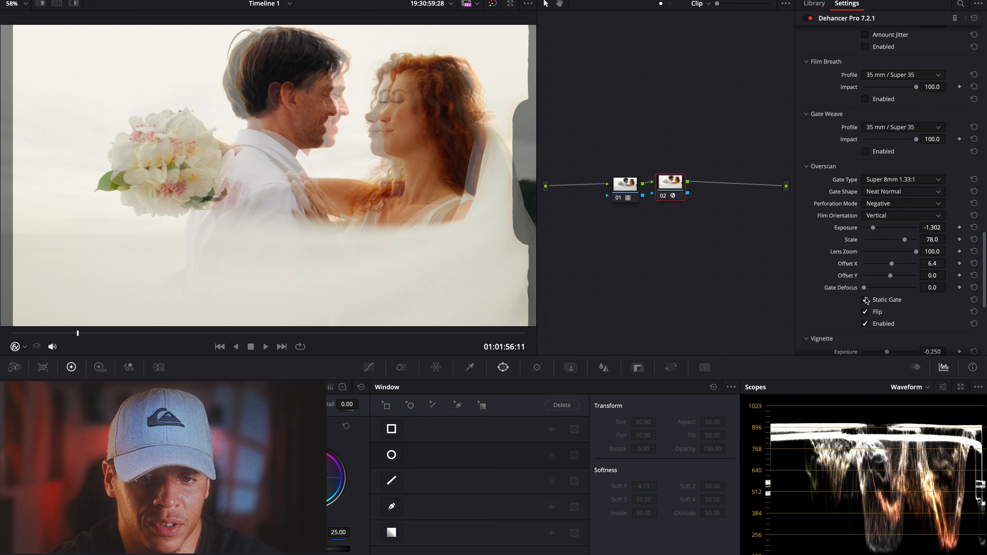
pyautogui.click(866, 299)
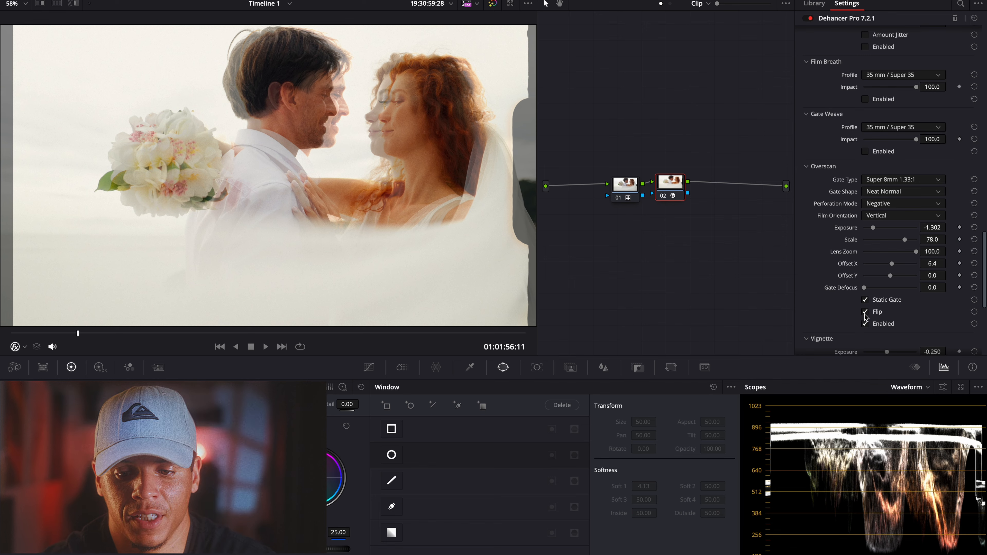
pyautogui.click(865, 323)
# - Try a Vignette with exposure -2.000, size about 85.3 and feather about 30.3, and disable it
pyautogui.scroll(-3, 857, 273)
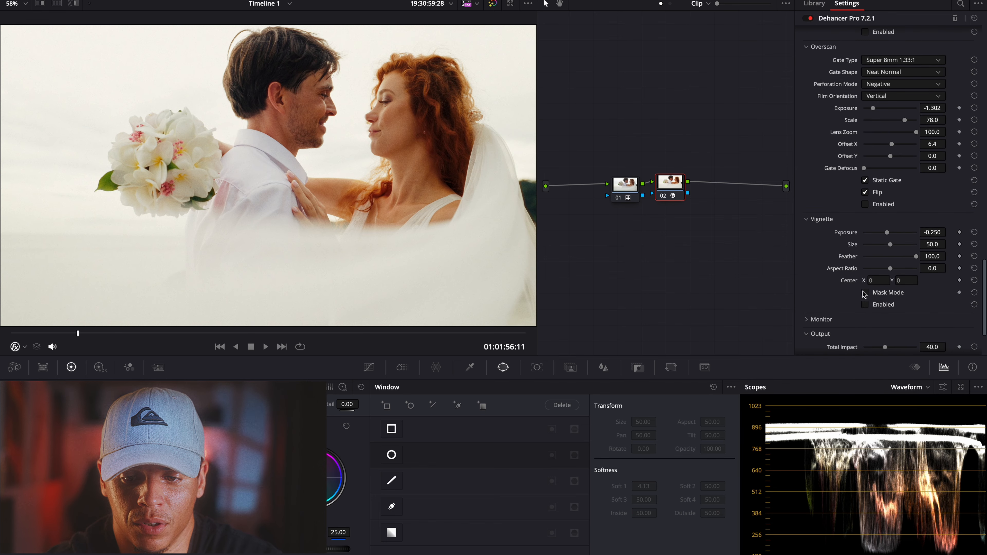
pyautogui.click(865, 305)
pyautogui.moveTo(917, 256)
pyautogui.mouseDown()
pyautogui.moveTo(880, 257)
pyautogui.moveTo(916, 245)
pyautogui.moveTo(893, 244)
pyautogui.moveTo(895, 233)
pyautogui.moveTo(865, 238)
pyautogui.moveTo(911, 246)
pyautogui.mouseUp()
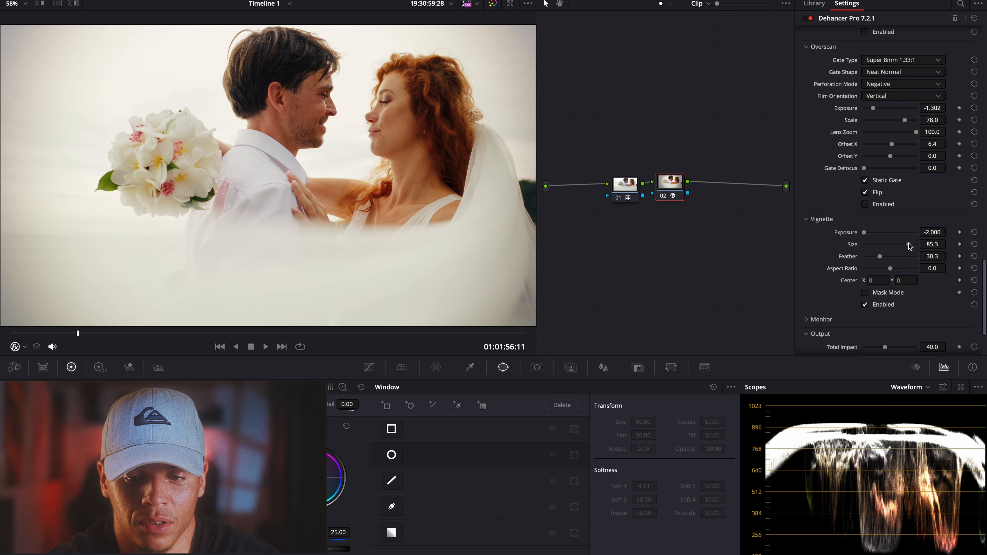
pyautogui.click(866, 305)
# - Try the output's Total Impact at about 40, comparing the image with the plugin off and on
pyautogui.scroll(-2, 868, 308)
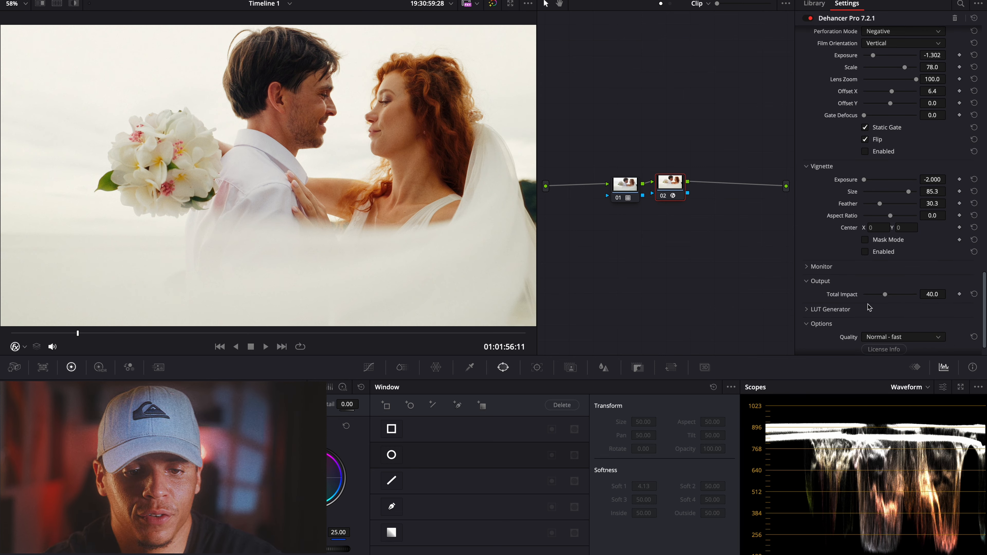
pyautogui.scroll(-1, 869, 307)
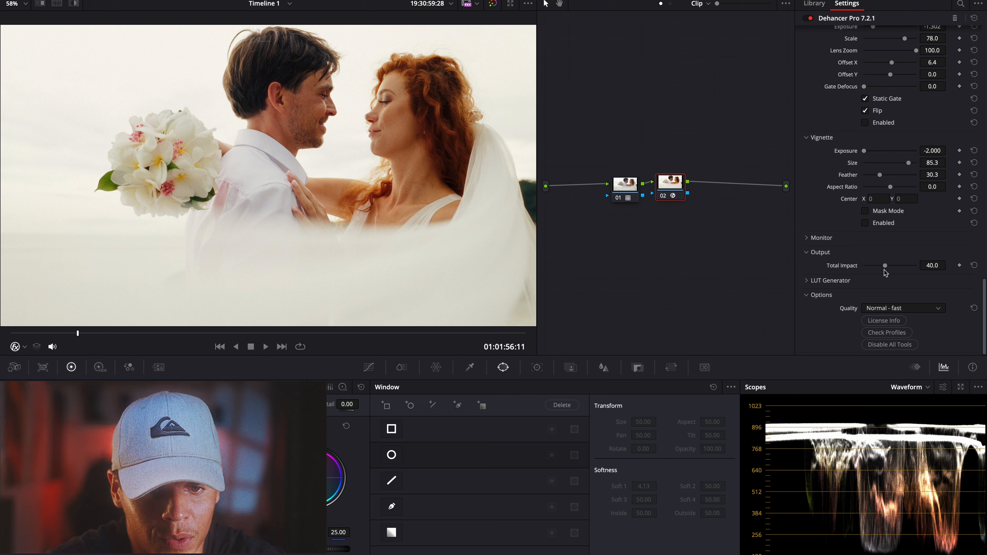
pyautogui.moveTo(887, 271)
pyautogui.mouseDown()
pyautogui.moveTo(902, 271)
pyautogui.moveTo(885, 272)
pyautogui.mouseUp()
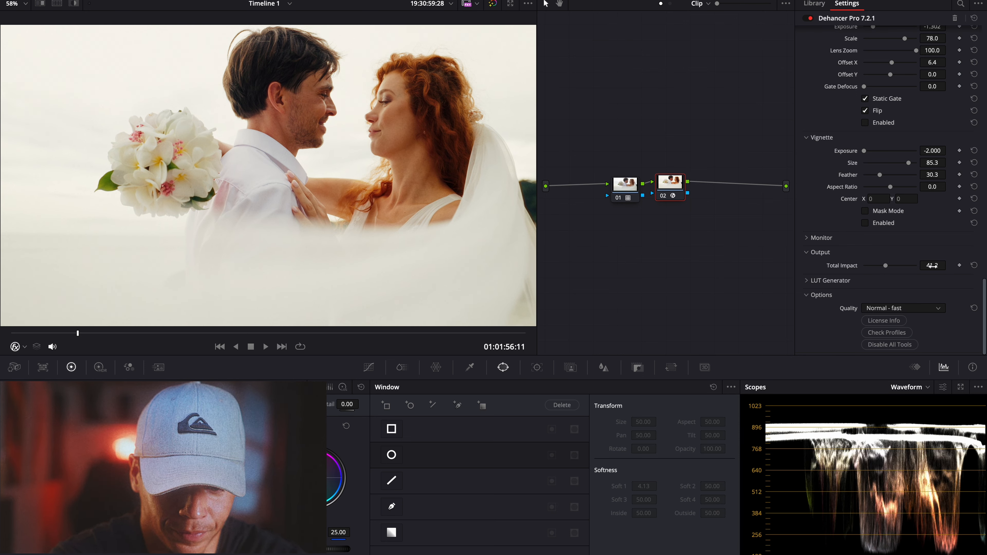
pyautogui.write('4')
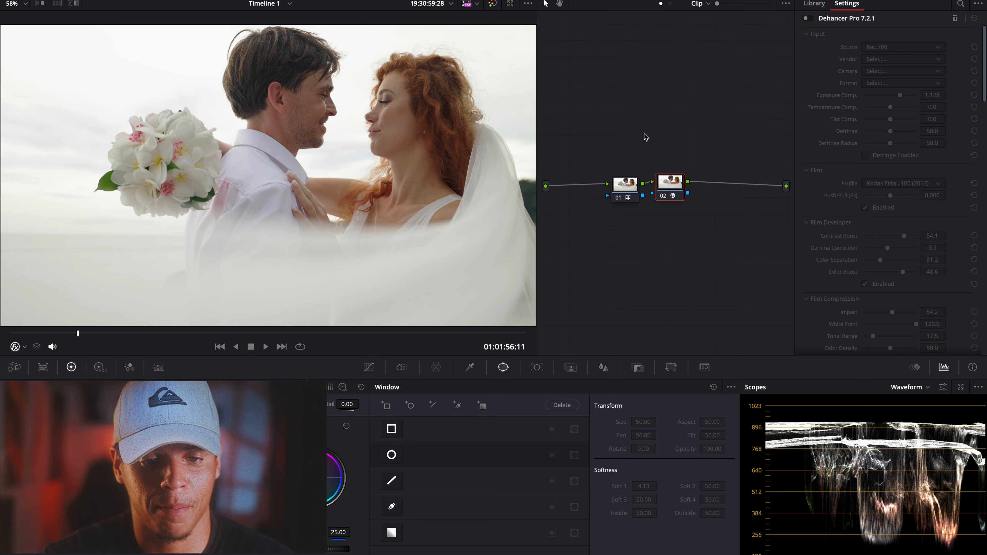
pyautogui.click(810, 18)
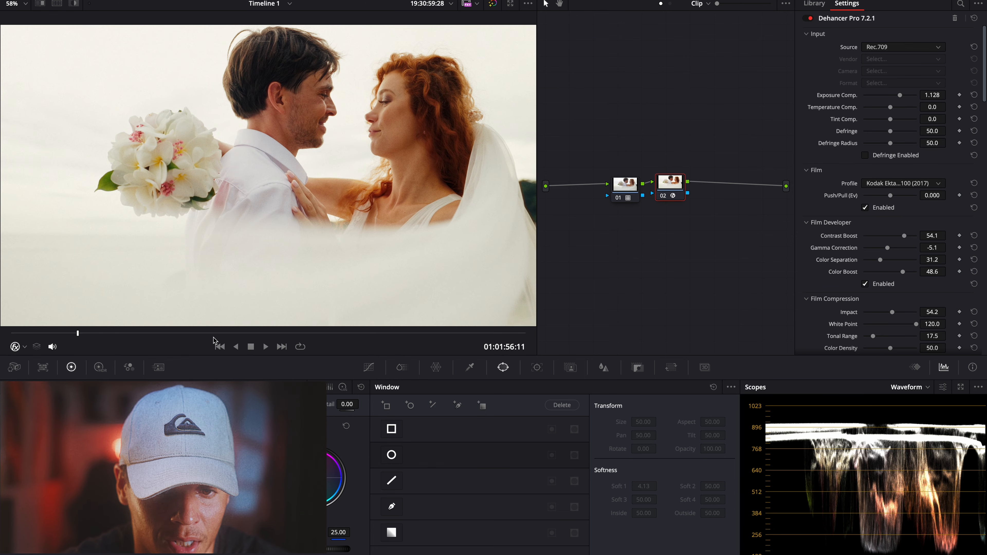
# - Lower the output's Total Impact to about 30.2 at a frame further along the clip, comparing the plugin off and on
pyautogui.moveTo(250, 337); pyautogui.dragTo(405, 347)
pyautogui.scroll(-15, 883, 229)
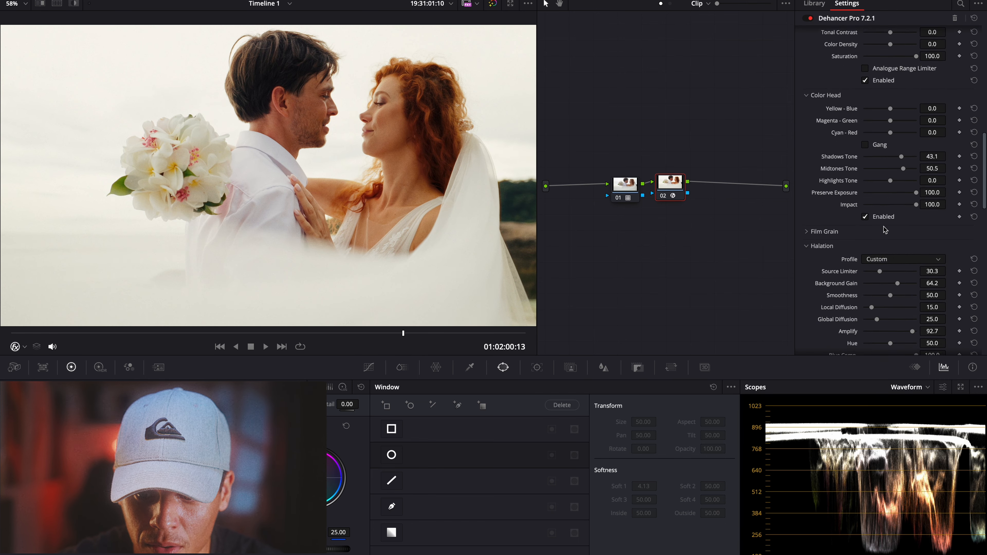
pyautogui.scroll(-1, 884, 241)
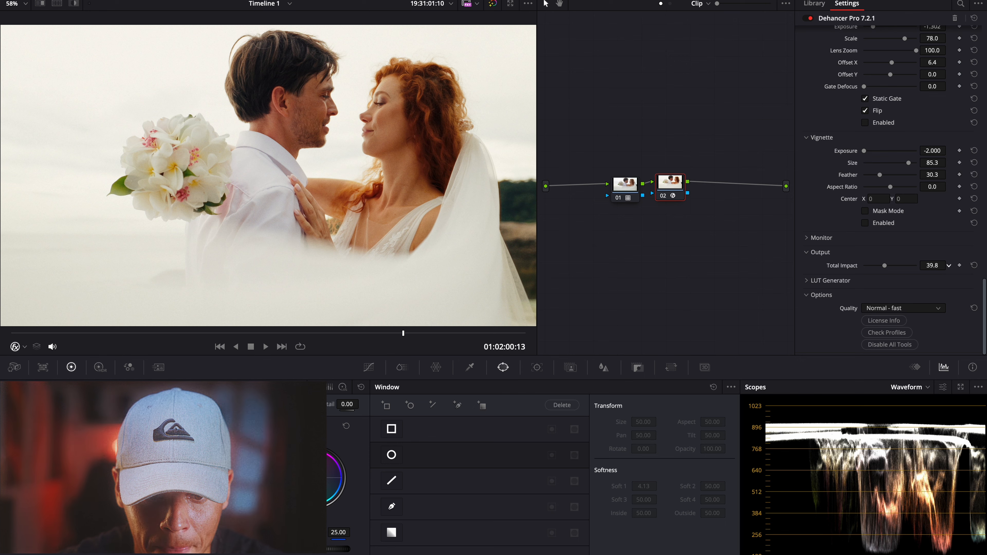
pyautogui.moveTo(885, 266); pyautogui.dragTo(880, 266)
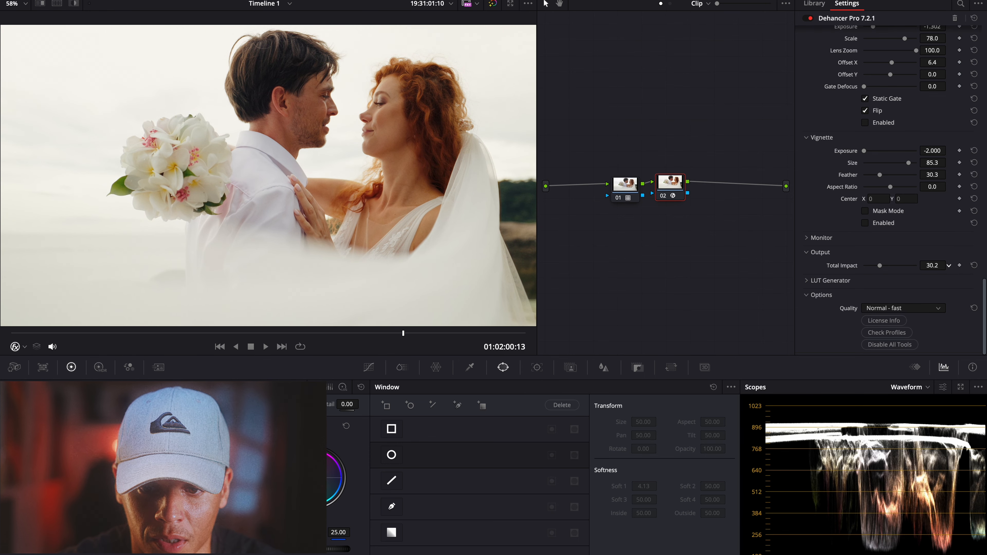
pyautogui.click(807, 18)
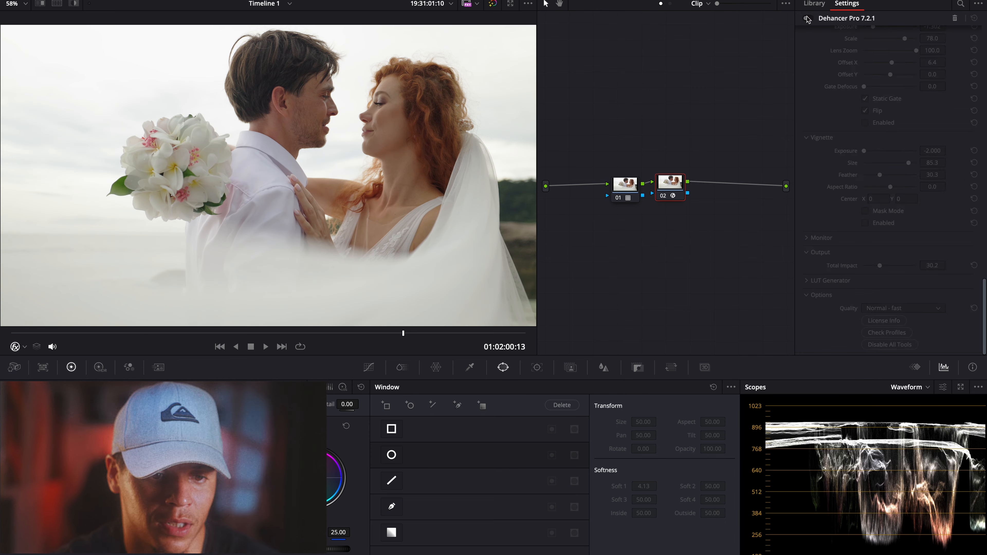
pyautogui.click(807, 17)
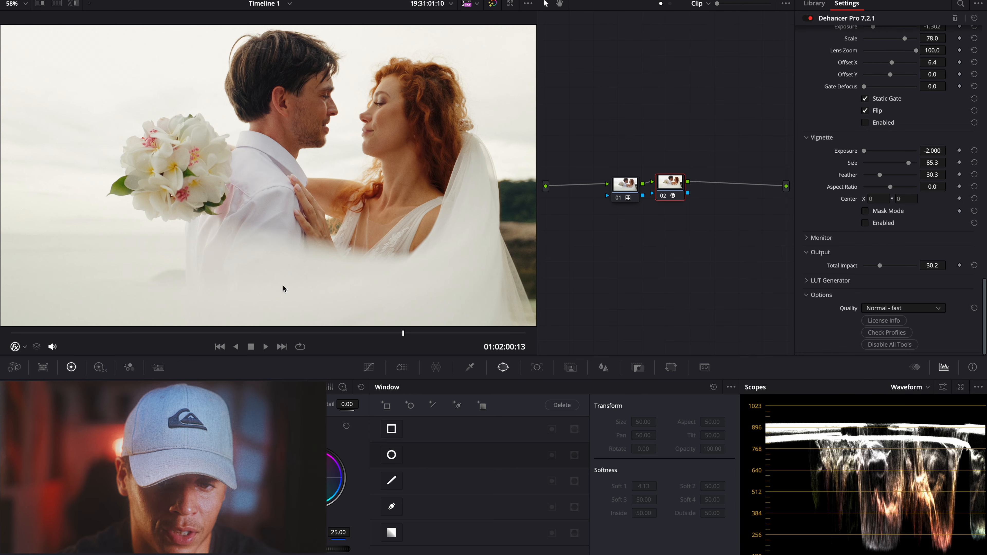
# - Compare the clip at a slightly earlier frame with node 01 bypassed and active, reviewing the Dehancer settings on node 02
pyautogui.moveTo(233, 333); pyautogui.dragTo(356, 333)
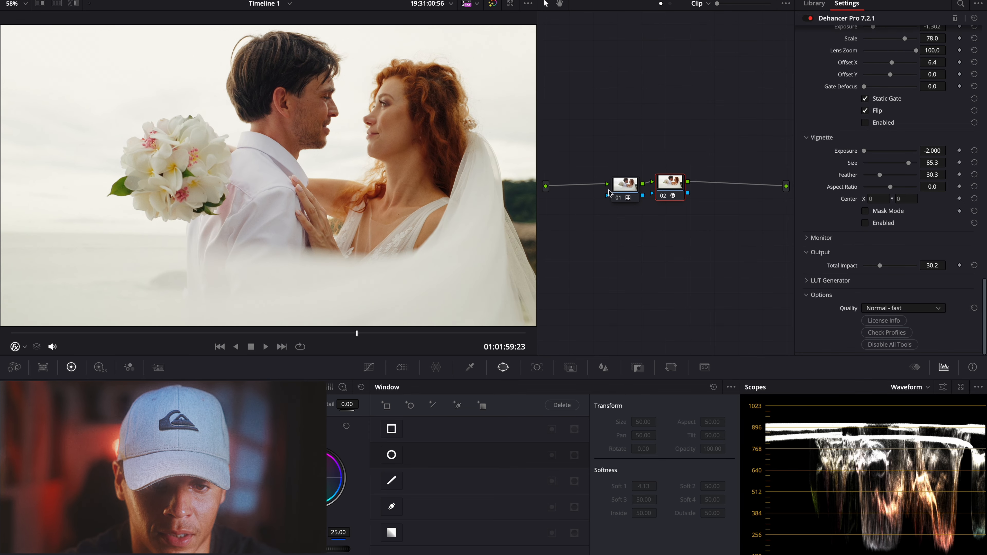
pyautogui.click(622, 191)
pyautogui.click(617, 199)
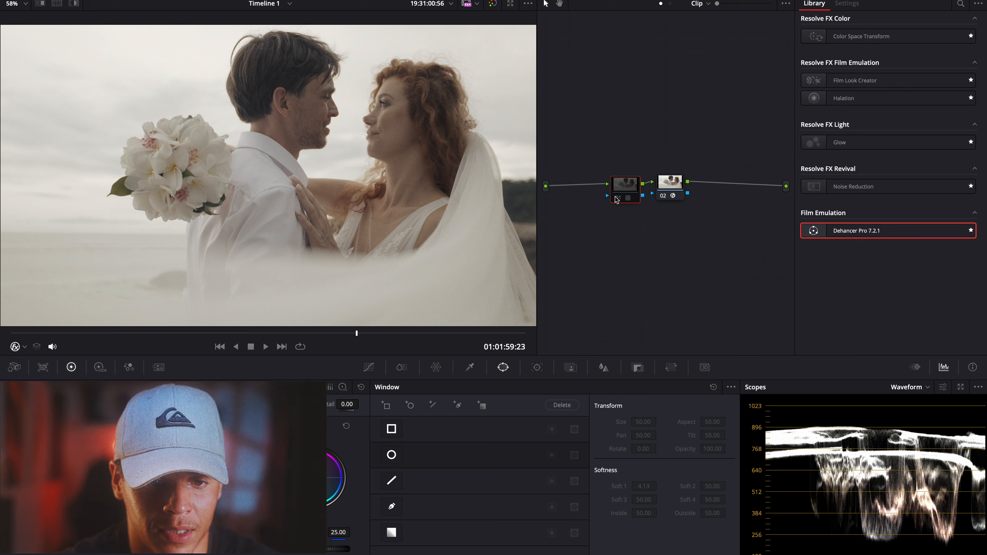
pyautogui.click(677, 196)
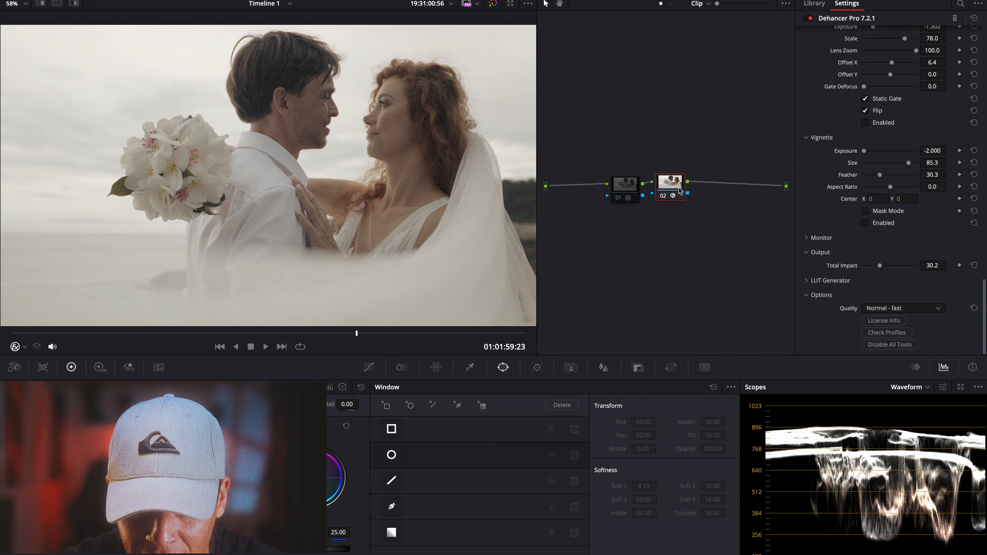
pyautogui.scroll(15, 836, 117)
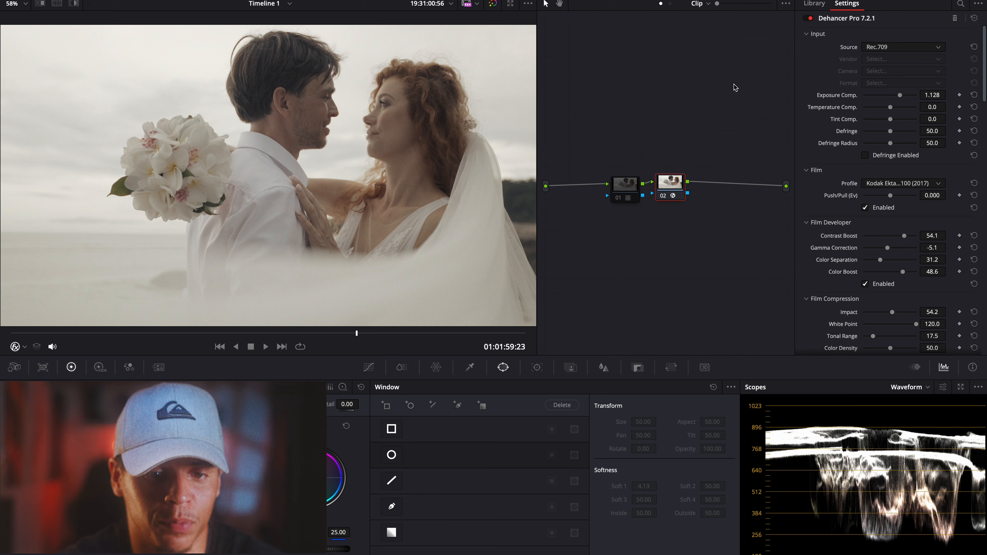
pyautogui.click(618, 198)
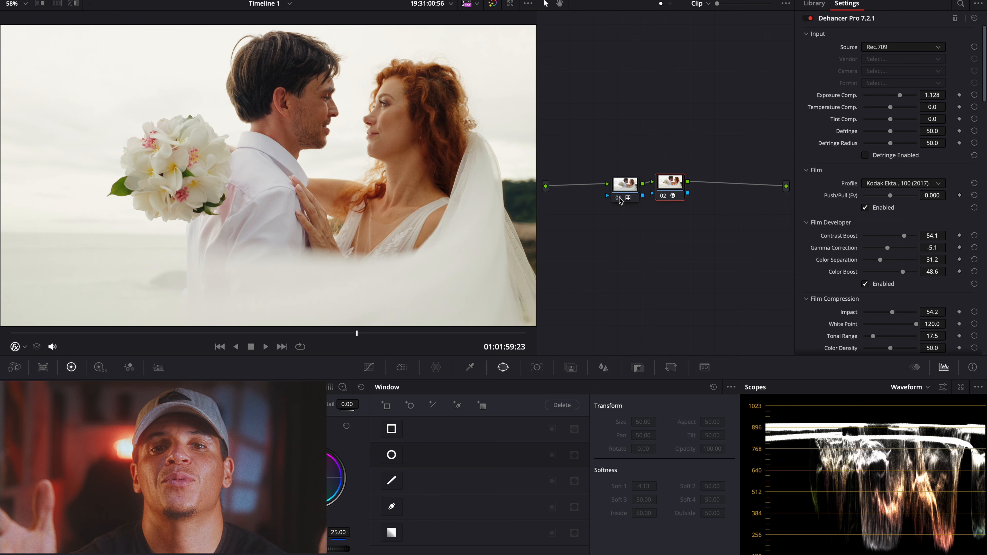